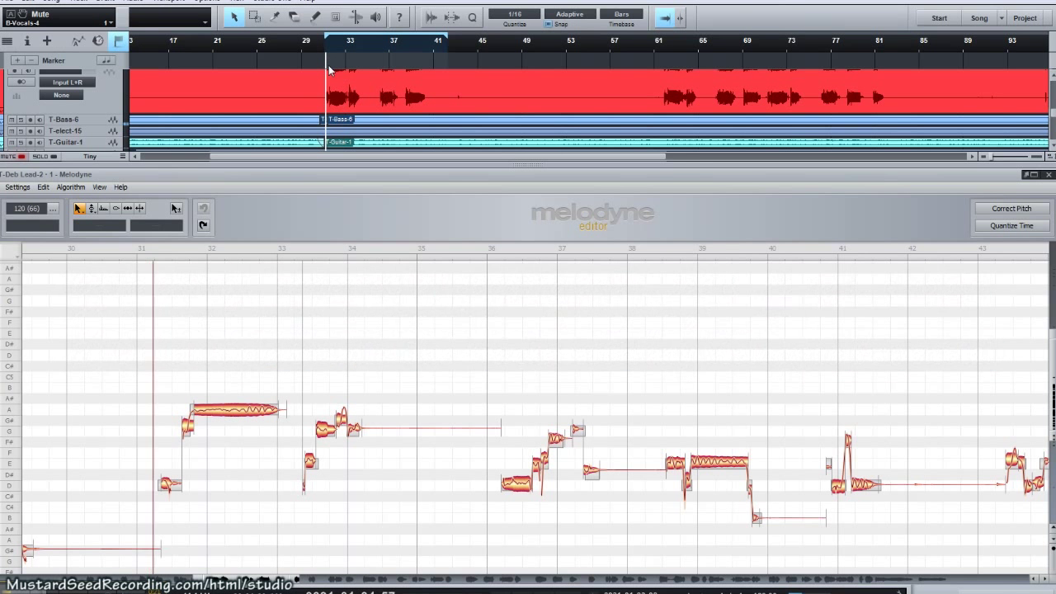
# Play the lead vocal phrase and select its notes from bar 31 through bar 40.
pyautogui.press('space')
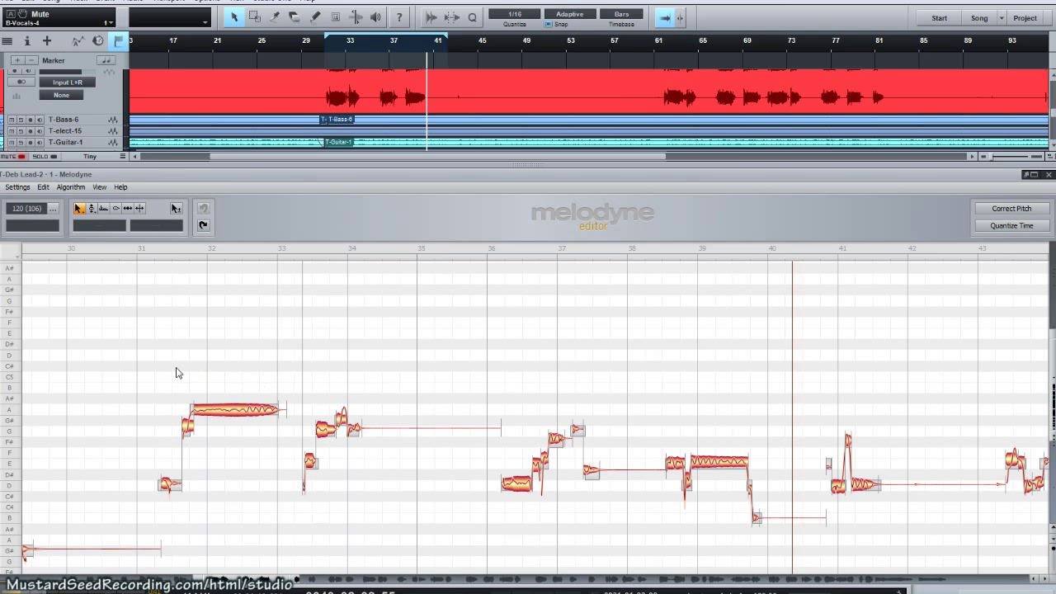
pyautogui.moveTo(124, 367); pyautogui.dragTo(783, 540)
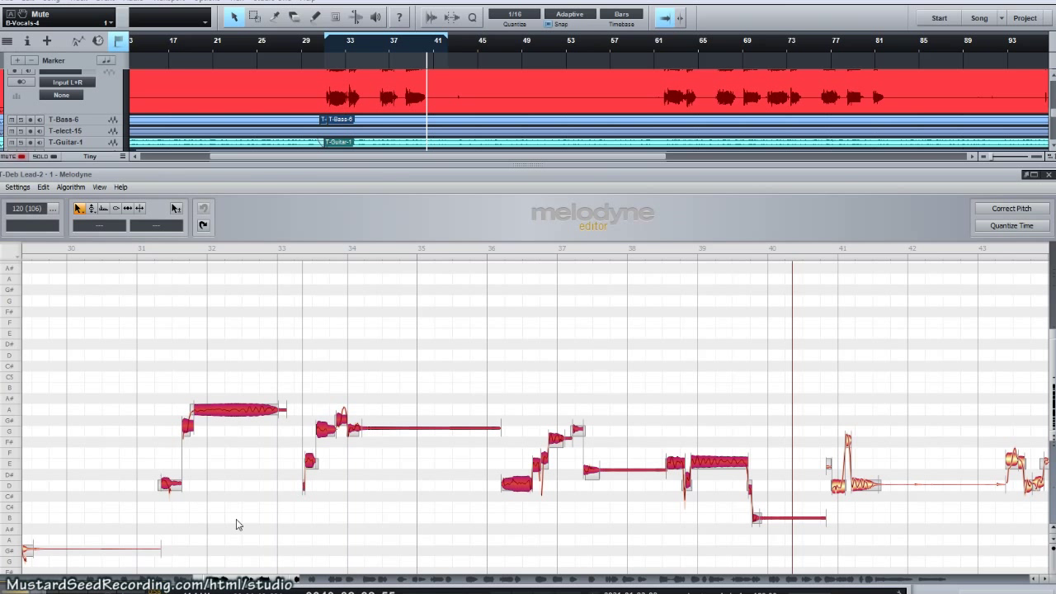
pyautogui.moveTo(135, 356); pyautogui.dragTo(776, 559)
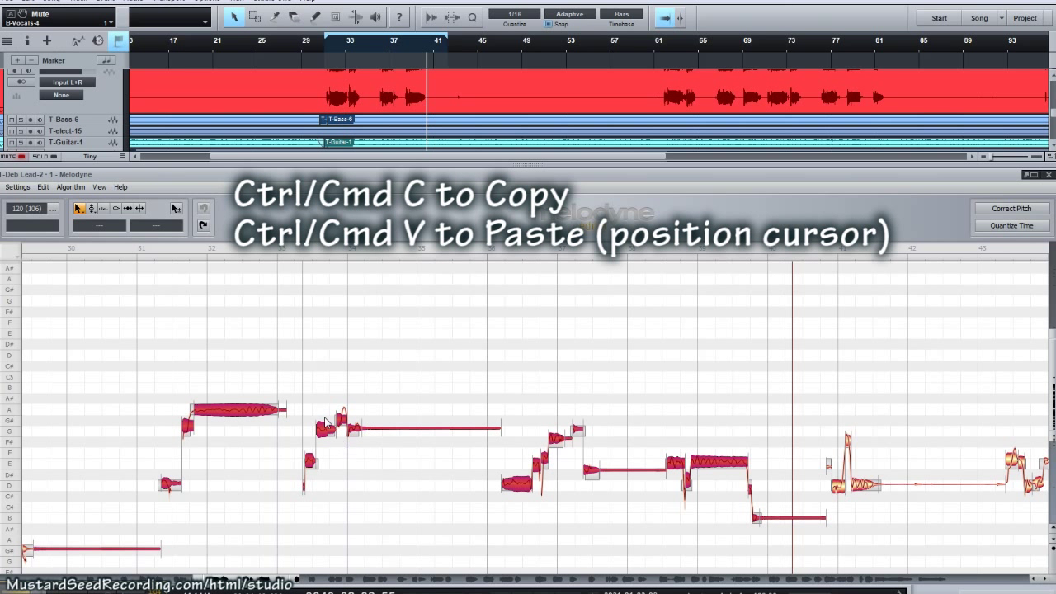
# Place the playback cursor at the phrase's first note, just after bar 31, and save the song.
pyautogui.click(161, 253)
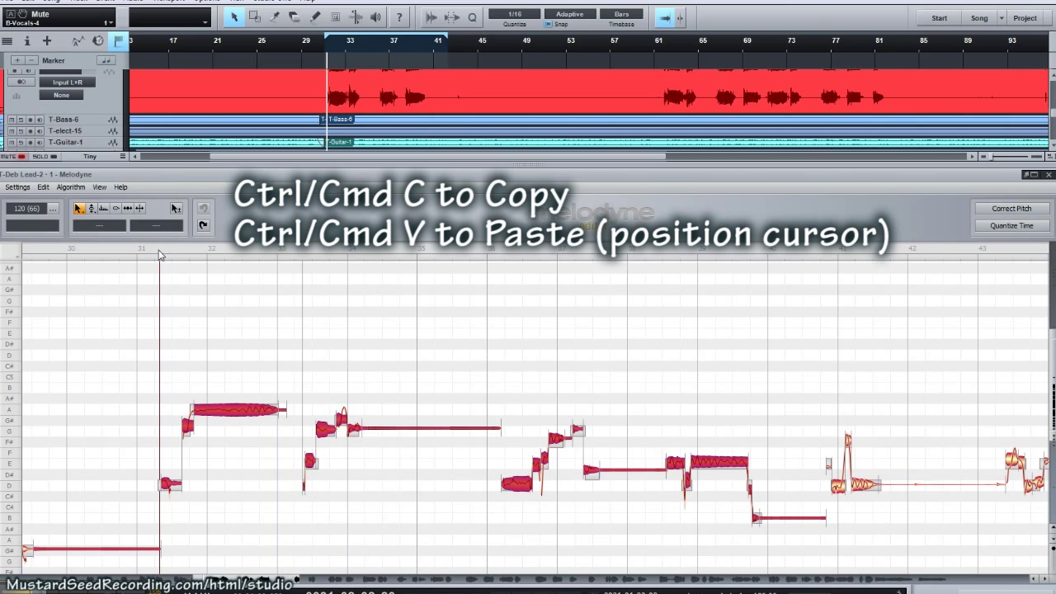
pyautogui.click(165, 255)
pyautogui.click(160, 254)
pyautogui.hotkey('ctrl', 's')
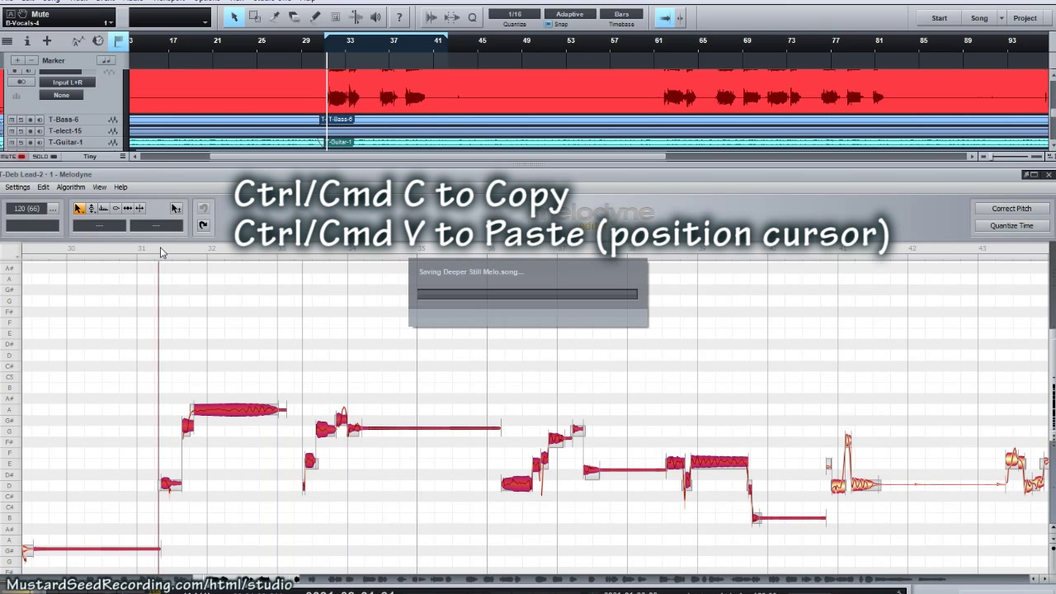
pyautogui.click(162, 253)
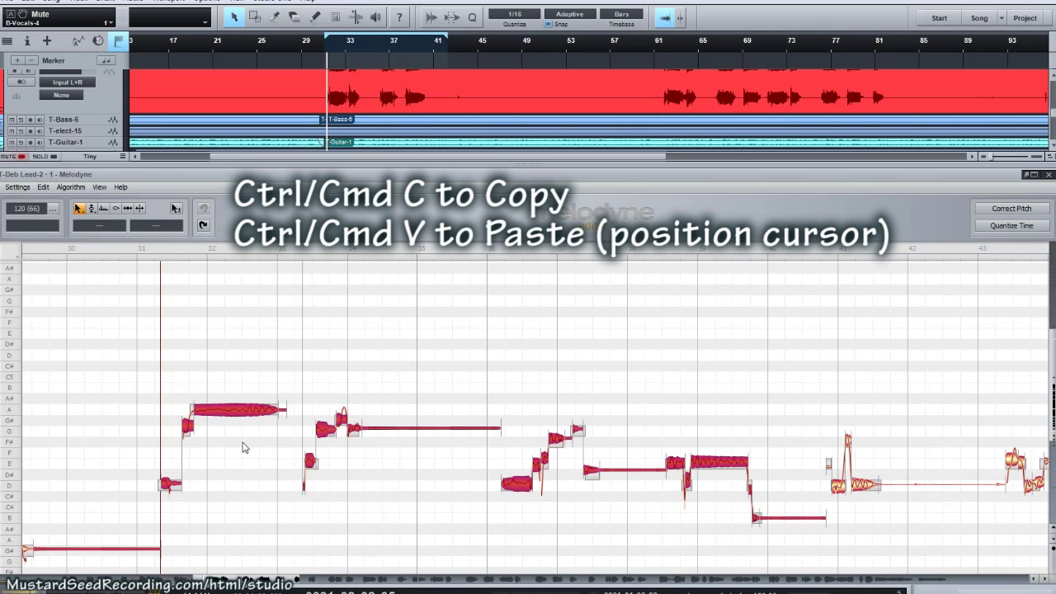
# Paste the copied phrase at the cursor and lower the copy so its long held note at bar 32 sits on E4.
pyautogui.hotkey('ctrl', 'v')
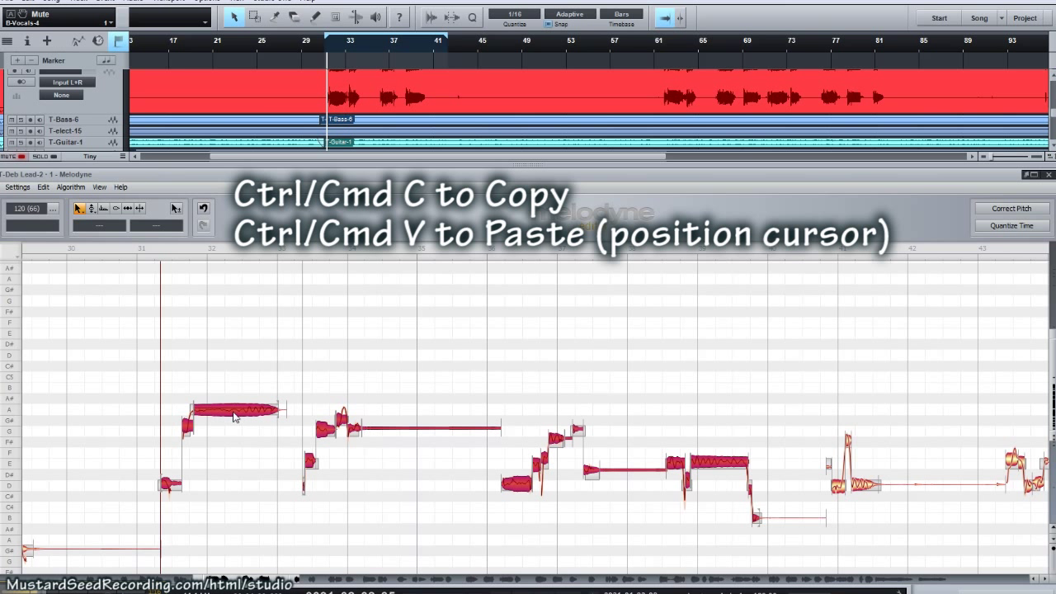
pyautogui.moveTo(240, 421); pyautogui.dragTo(253, 468)
pyautogui.click(238, 412)
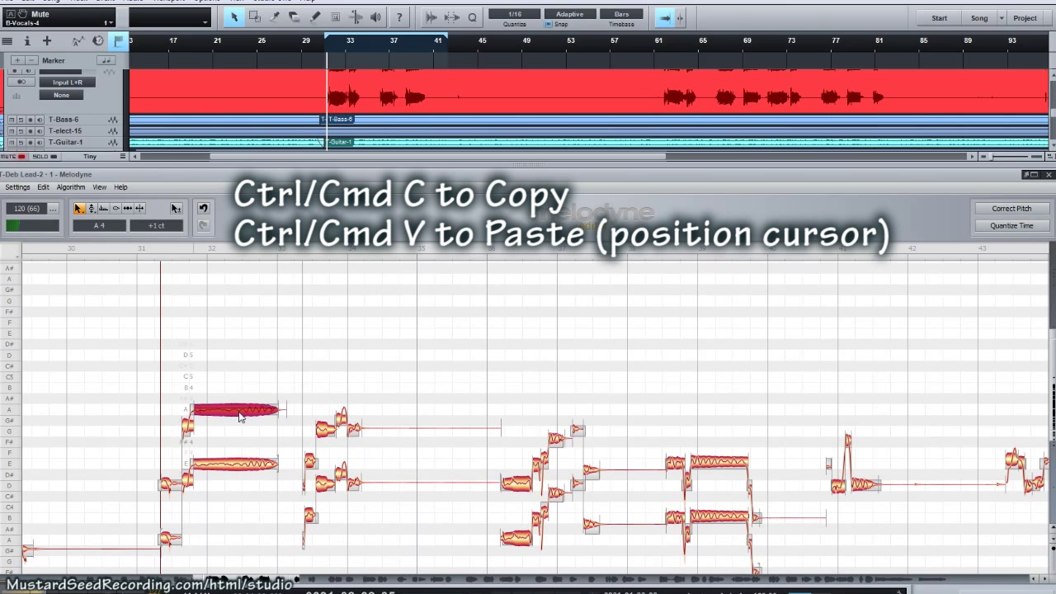
pyautogui.click(244, 469)
pyautogui.click(232, 404)
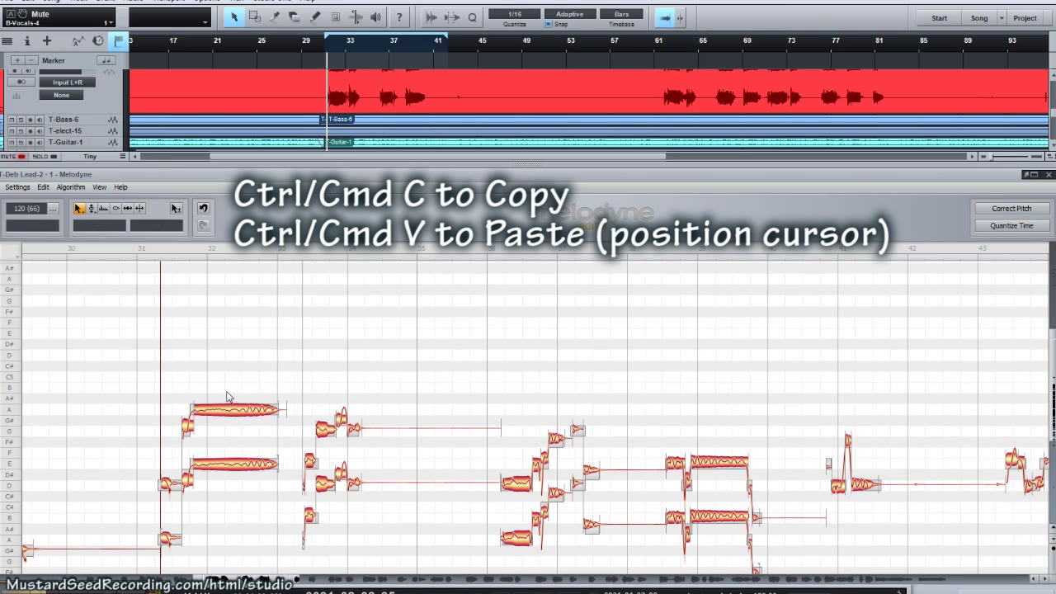
# Paste a second copy of the phrase, raise it so its long held note sits on D5, and play the harmonies.
pyautogui.hotkey('ctrl', 'v')
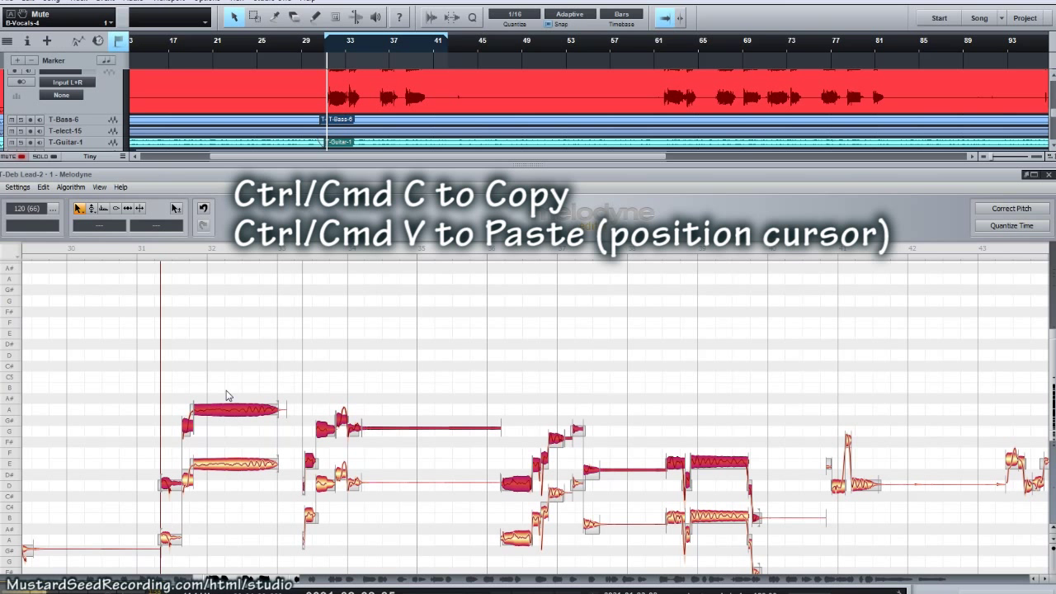
pyautogui.hotkey('ctrl', 'v')
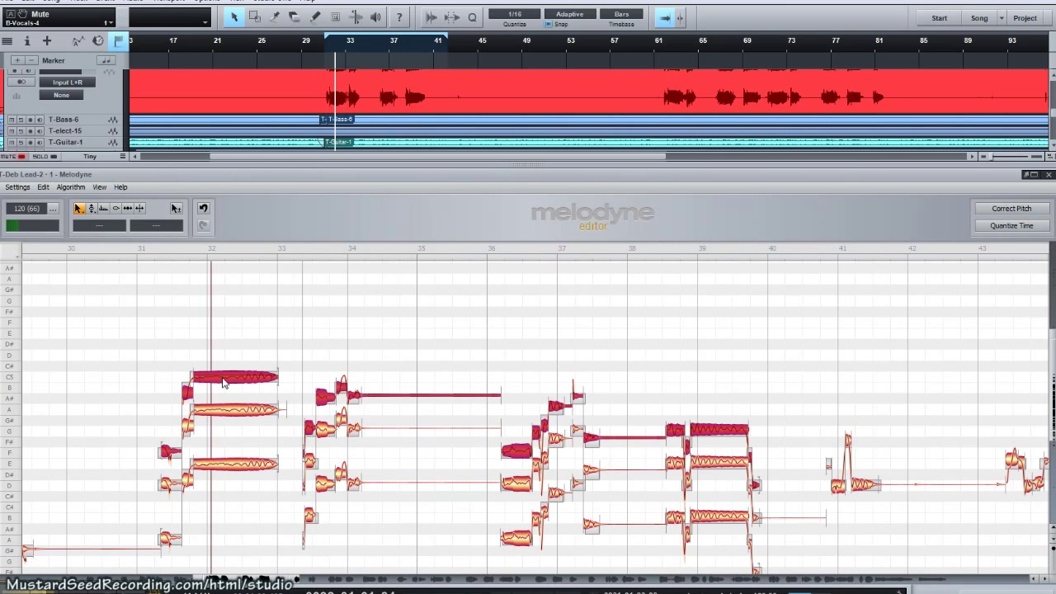
pyautogui.moveTo(229, 376); pyautogui.dragTo(227, 356)
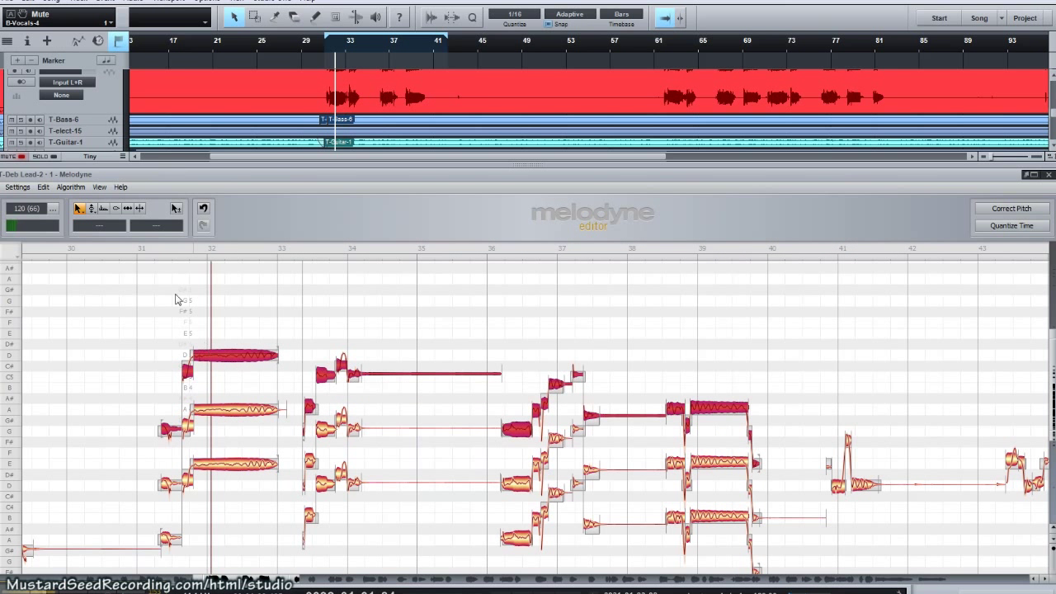
pyautogui.press('space')
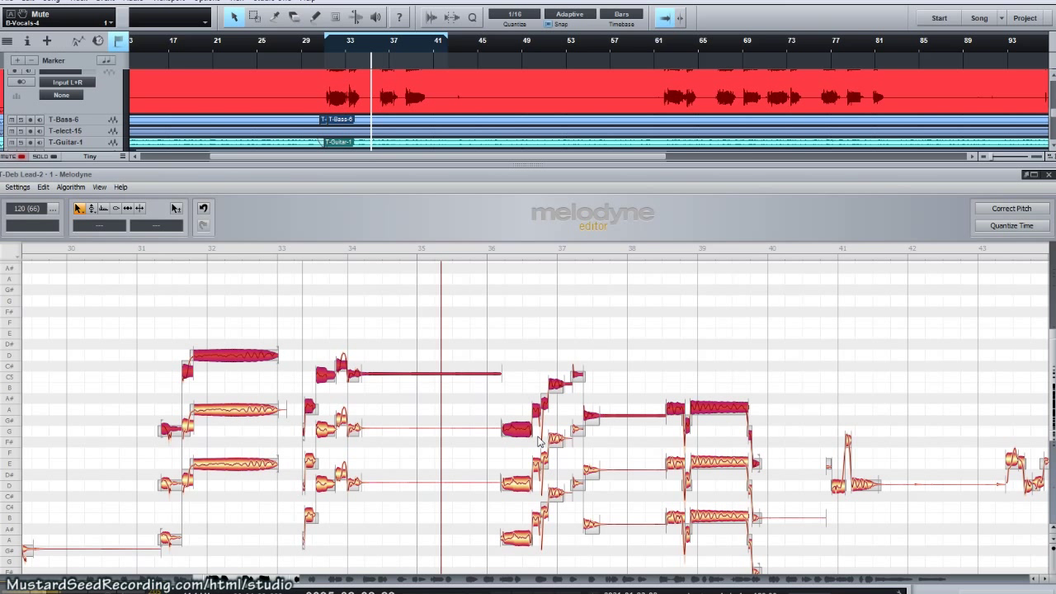
pyautogui.press('space')
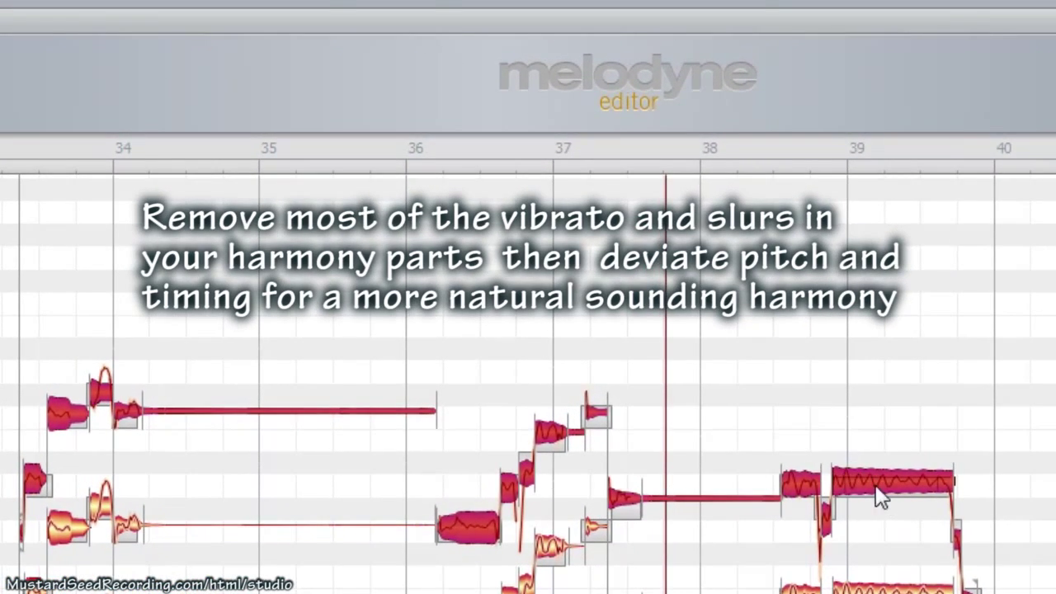
# Flatten the vibrato of the selected upper harmony notes to -19.0 % with the Pitch Modulation tool.
pyautogui.rightClick(874, 478)
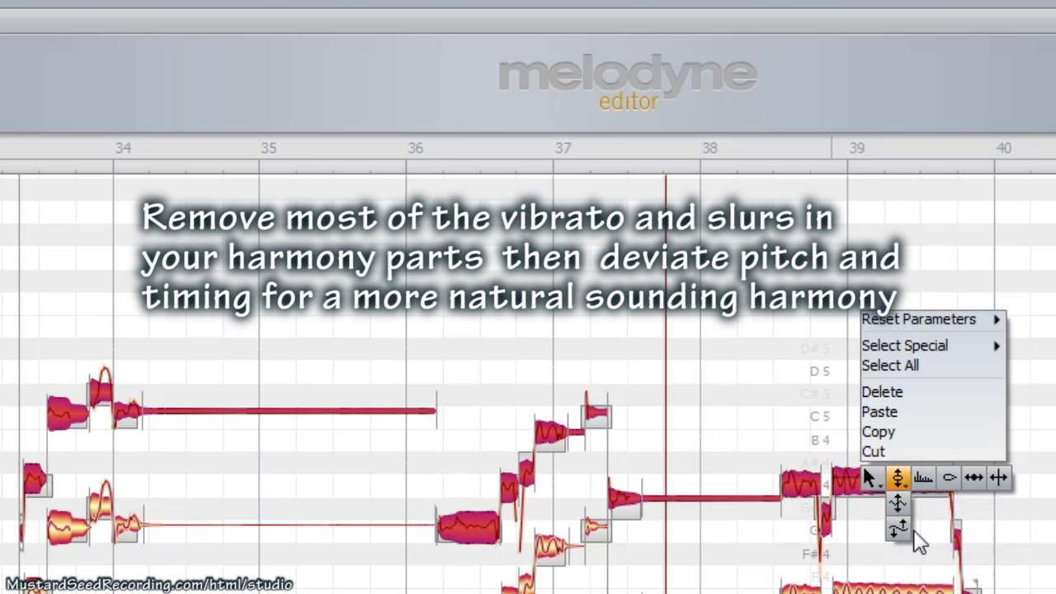
pyautogui.click(902, 498)
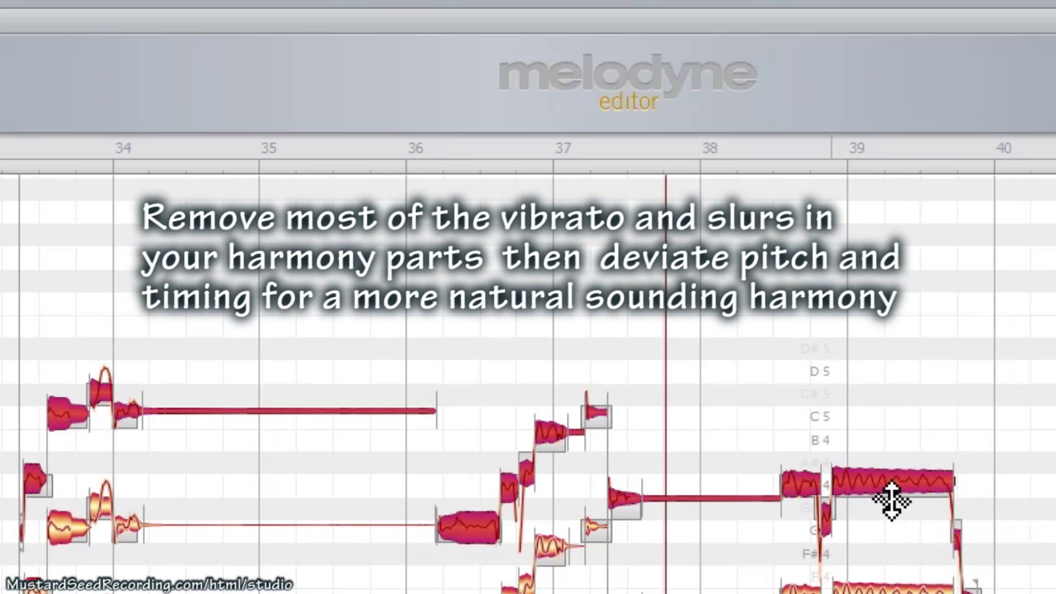
pyautogui.moveTo(906, 581); pyautogui.dragTo(907, 593)
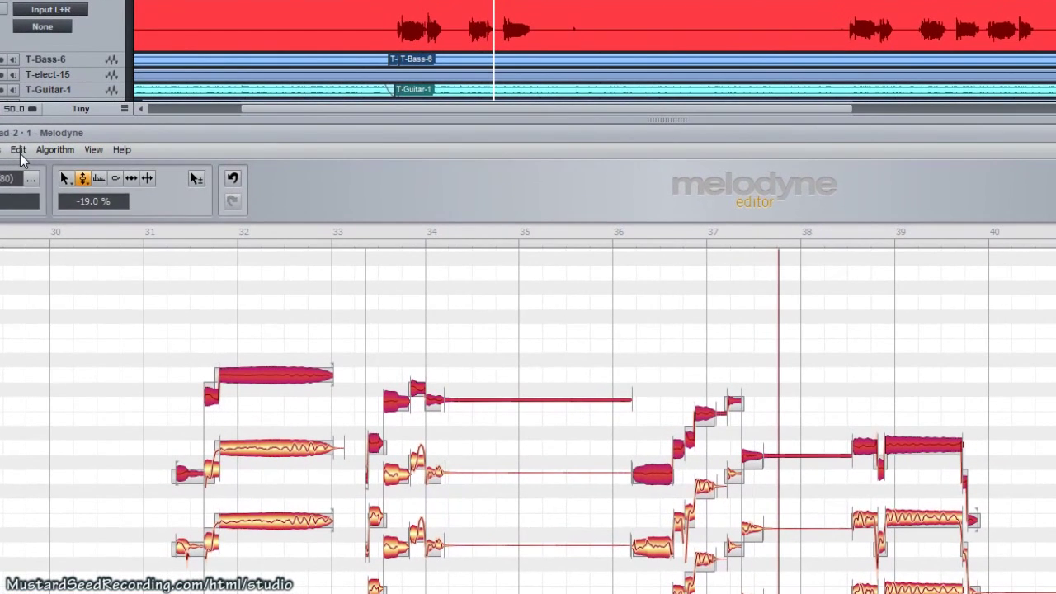
# Add moderate random pitch deviation to the selected upper harmony notes.
pyautogui.click(20, 154)
pyautogui.moveTo(48, 262)
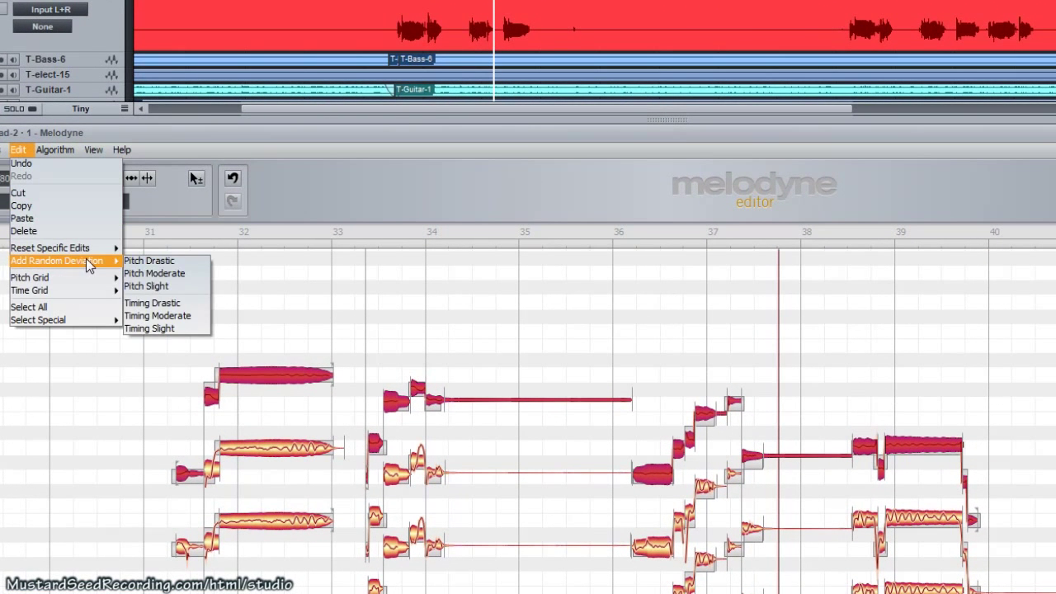
pyautogui.click(151, 274)
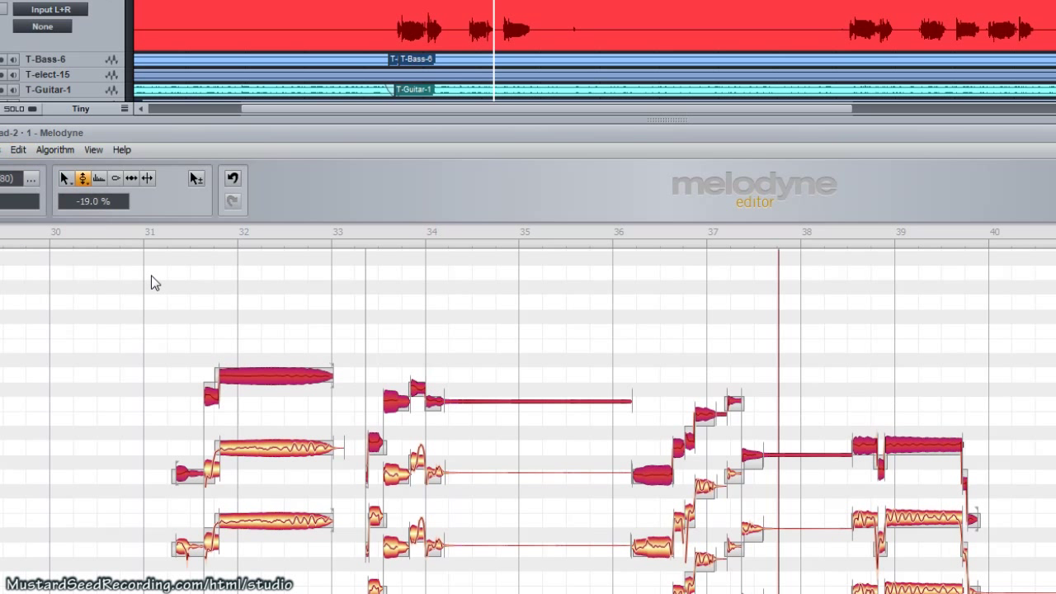
pyautogui.click(17, 149)
pyautogui.click(252, 315)
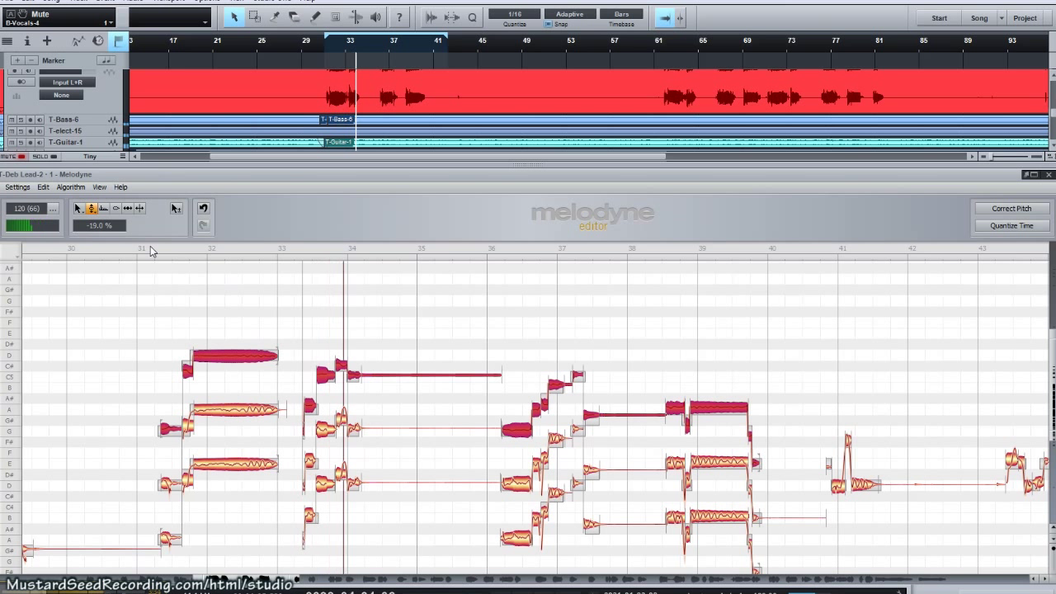
# Deselect the upper harmony notes and play the harmonies from just after bar 31.
pyautogui.press('space')
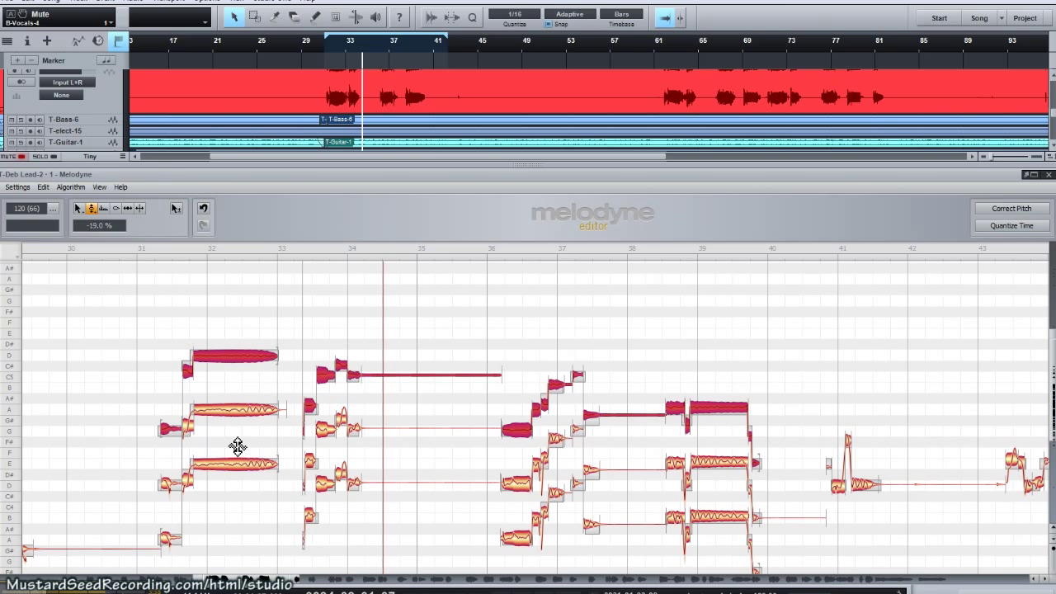
pyautogui.click(280, 391)
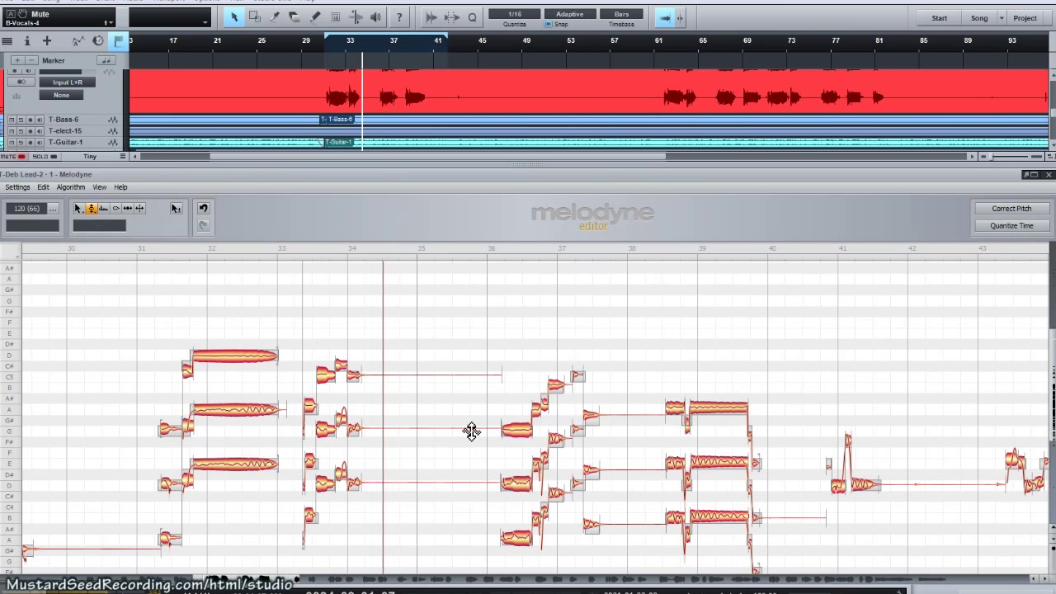
pyautogui.press('KP_1')
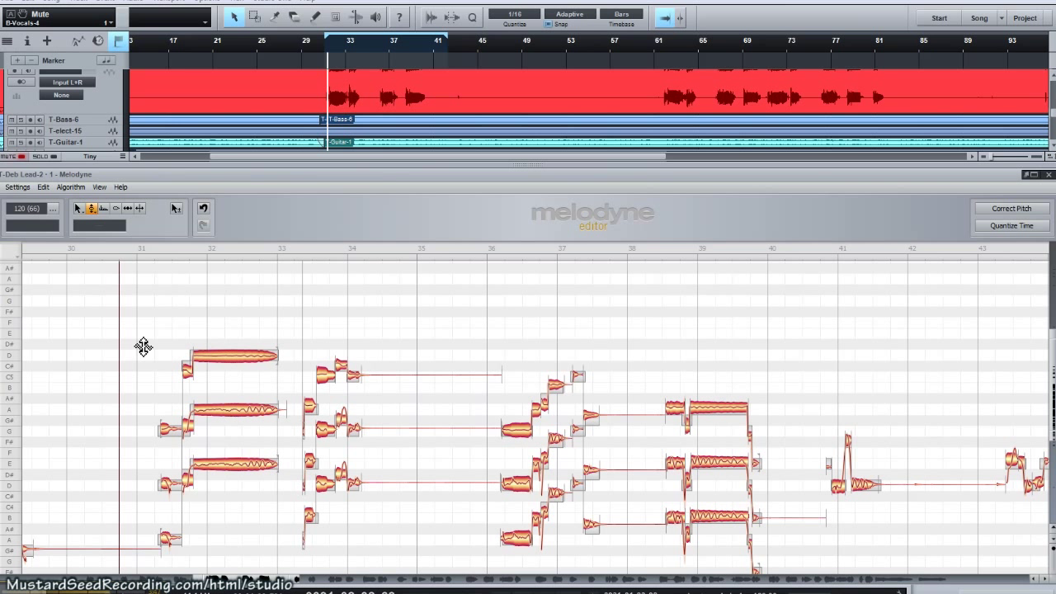
pyautogui.click(166, 250)
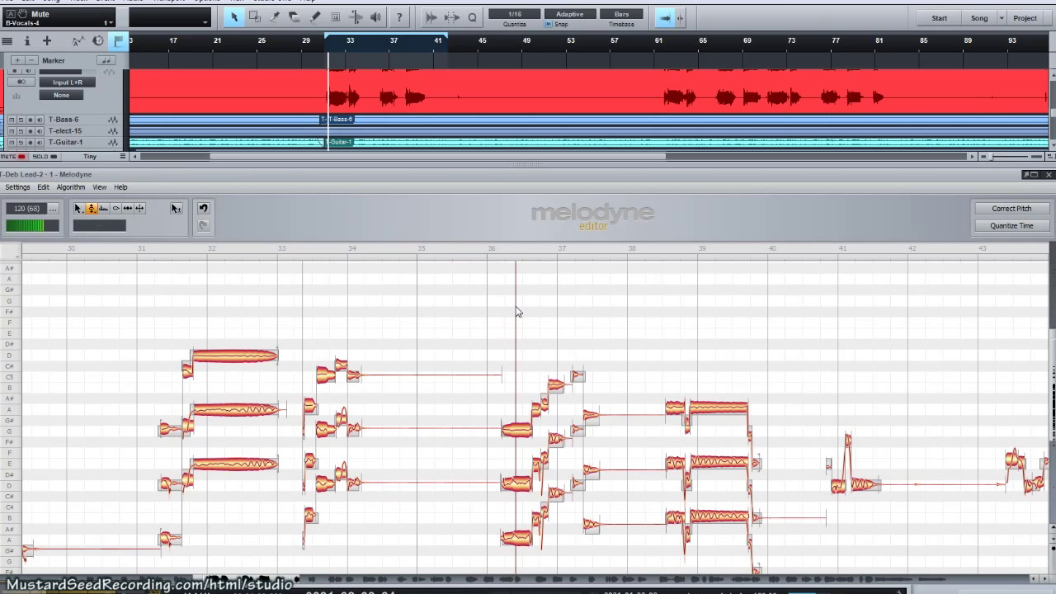
# Undo the trial pitch change on the upper harmony notes after bar 36 and audition that passage again.
pyautogui.moveTo(515, 307); pyautogui.dragTo(502, 320)
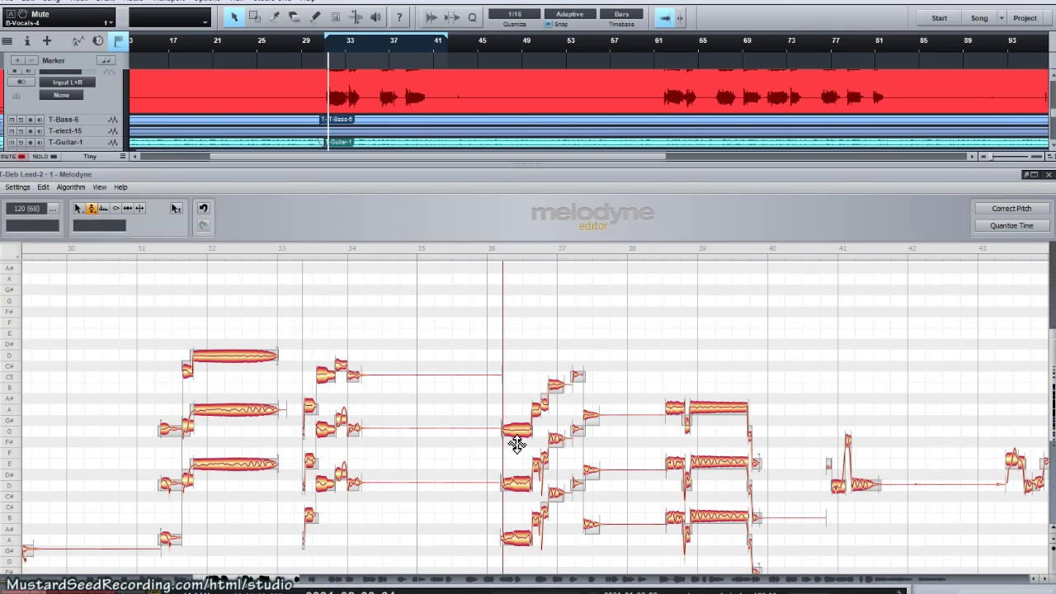
pyautogui.hotkey('ctrl', 'z')
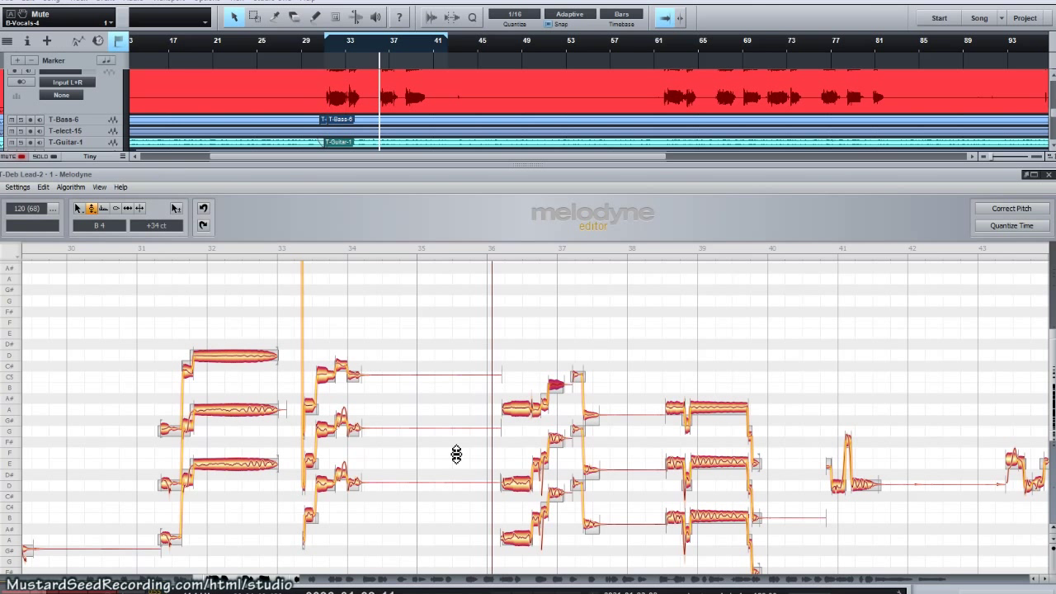
pyautogui.click(488, 250)
pyautogui.click(482, 252)
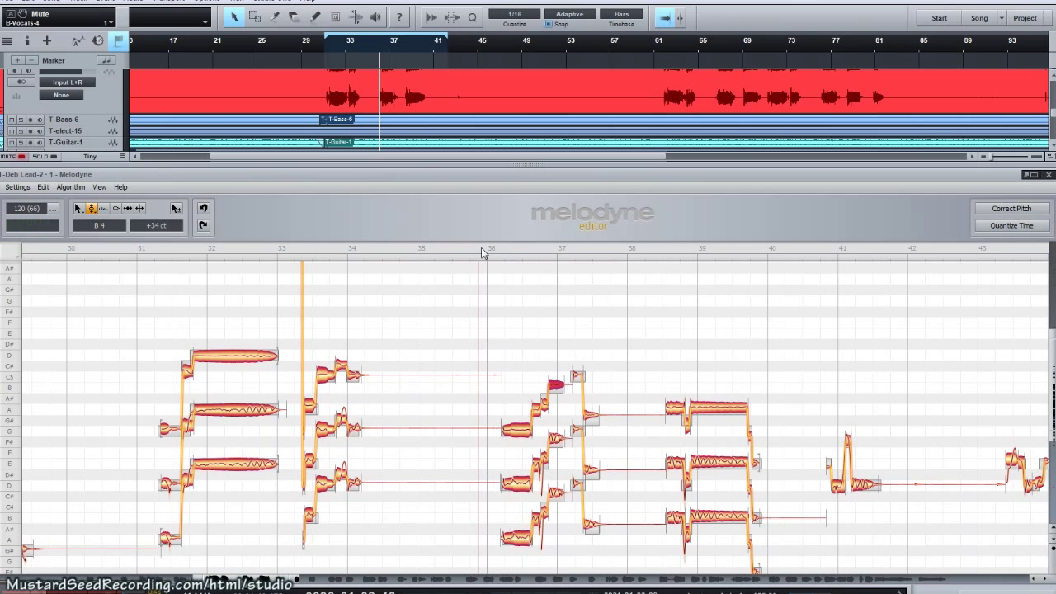
pyautogui.click(482, 252)
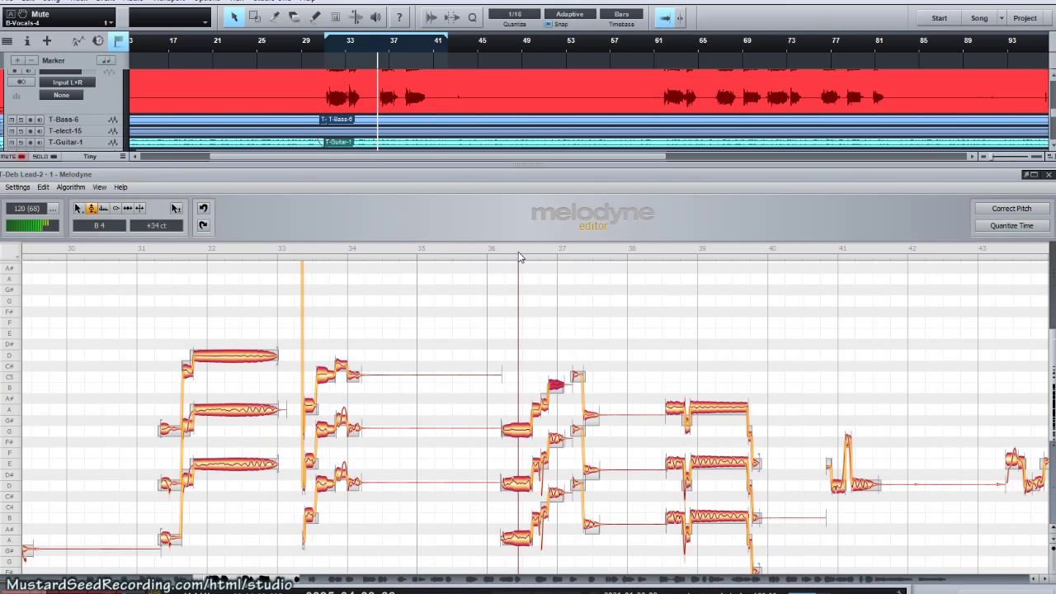
pyautogui.press('space')
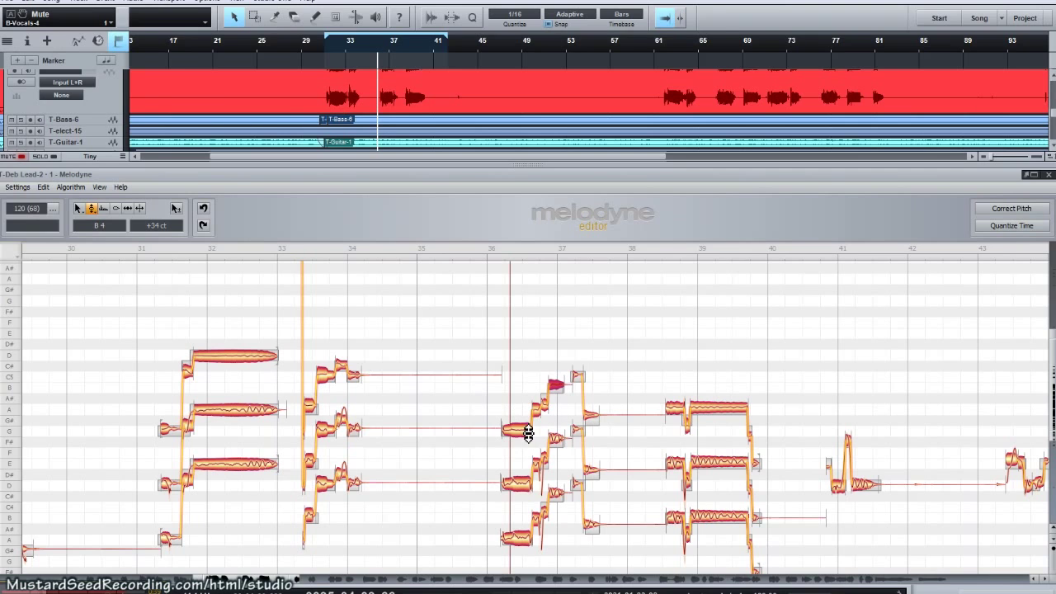
# Move the upper harmony's first three notes after bar 36 to A4 with the Pitch tool and audition the passage.
pyautogui.moveTo(529, 439); pyautogui.dragTo(526, 419)
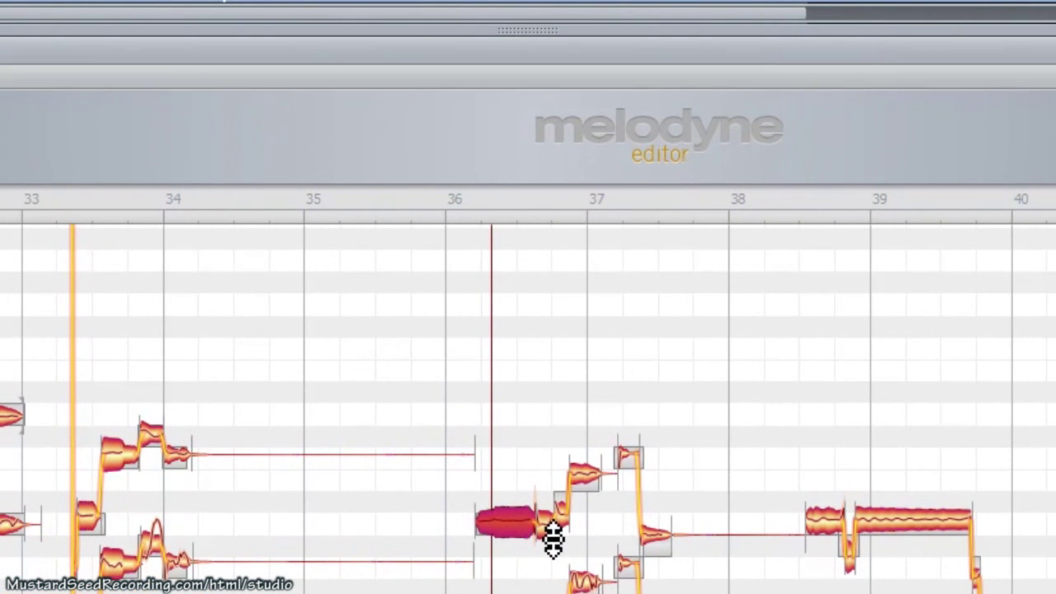
pyautogui.rightClick(513, 535)
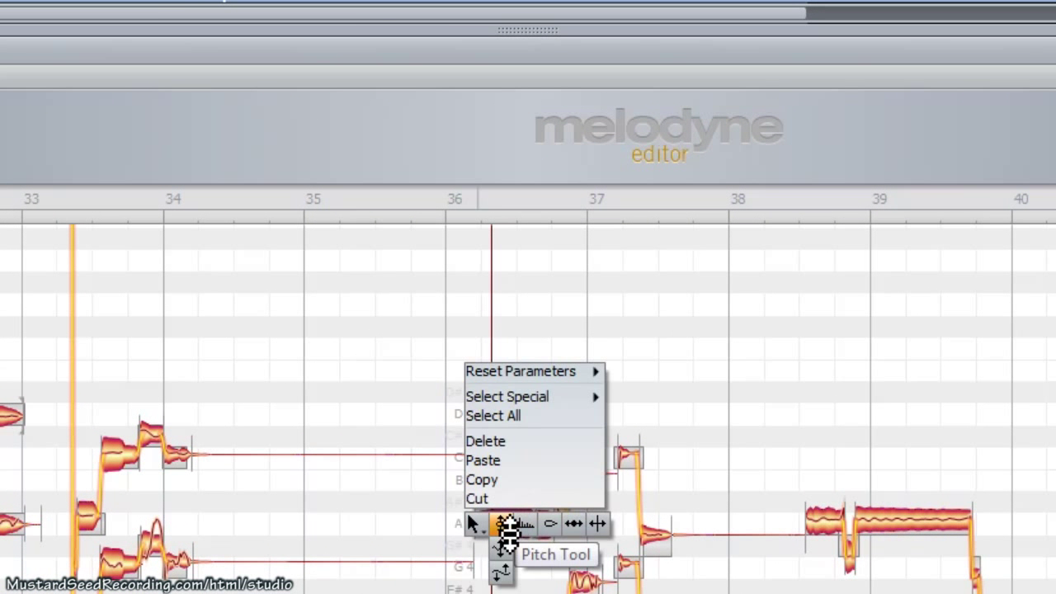
pyautogui.click(506, 528)
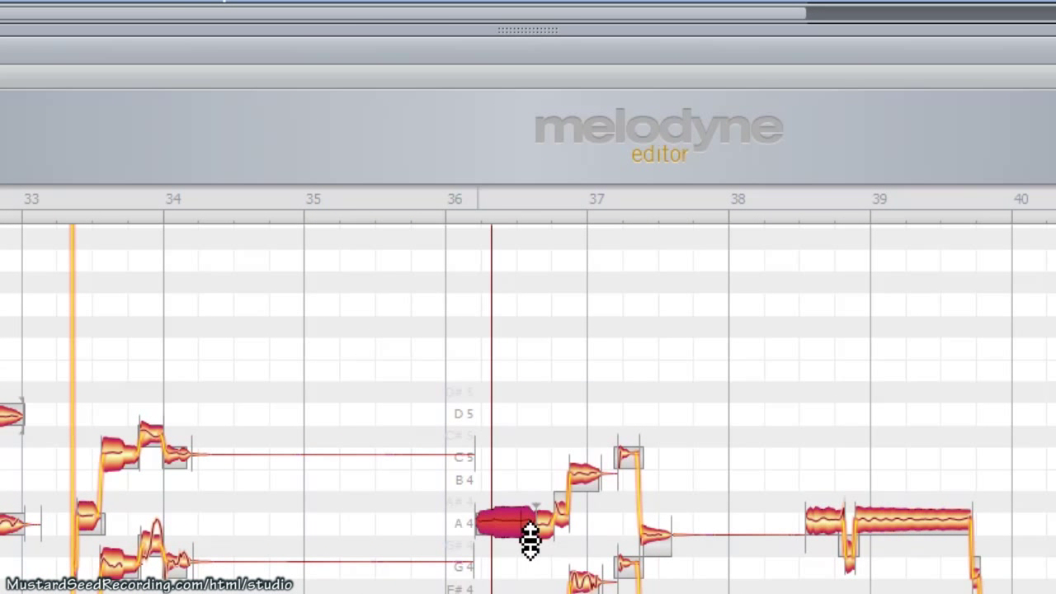
pyautogui.click(555, 537)
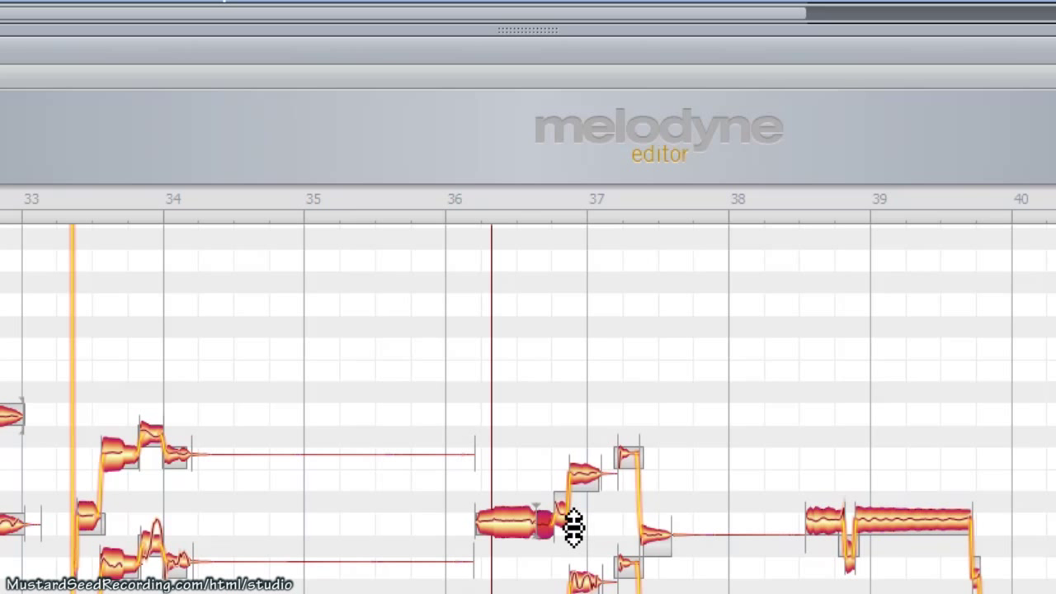
pyautogui.moveTo(586, 538); pyautogui.dragTo(530, 537)
pyautogui.click(531, 537)
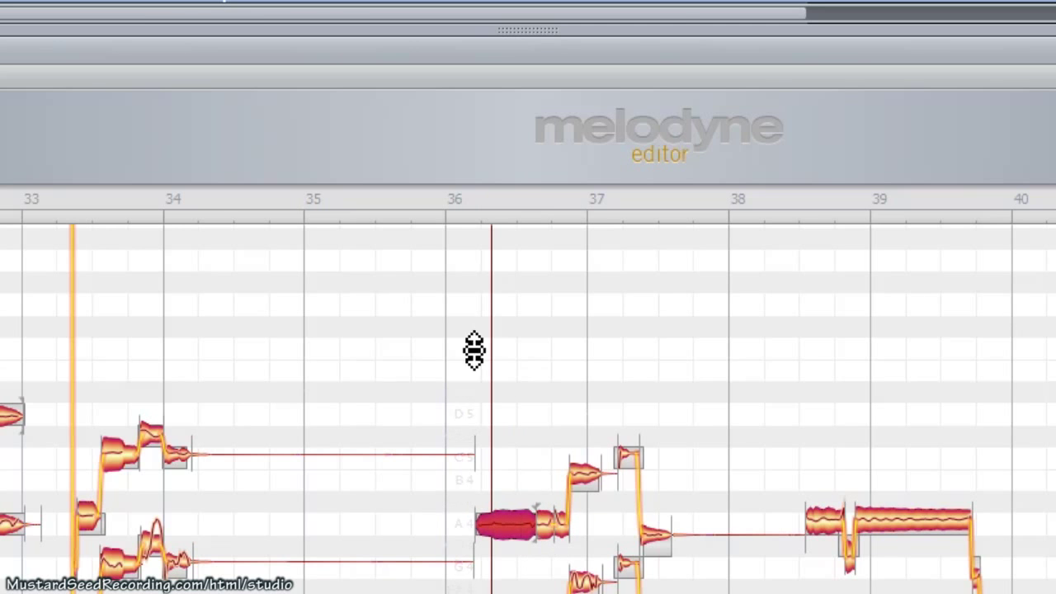
pyautogui.moveTo(467, 198); pyautogui.dragTo(569, 222)
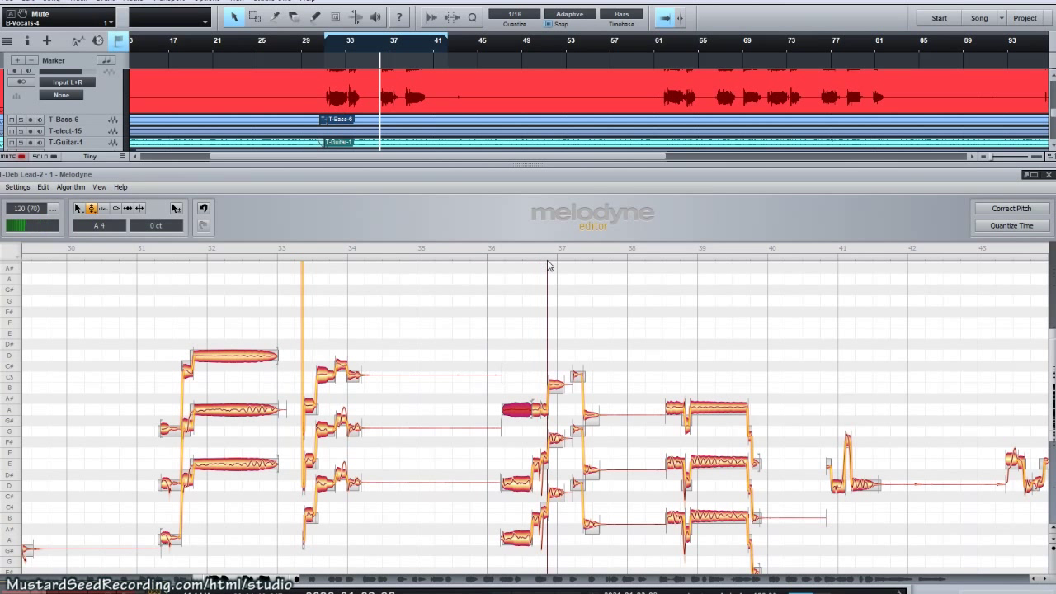
# Audition the edited harmony passage around bar 36 against the other voices.
pyautogui.moveTo(549, 265)
pyautogui.mouseDown()
pyautogui.moveTo(508, 264)
pyautogui.moveTo(546, 268)
pyautogui.mouseUp()
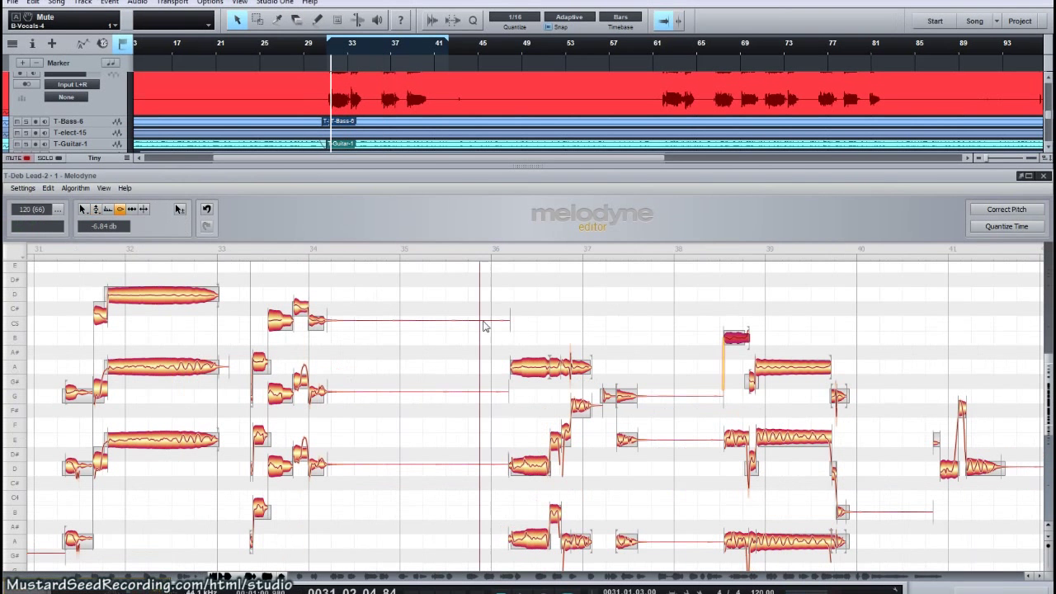
pyautogui.moveTo(490, 326); pyautogui.dragTo(512, 363)
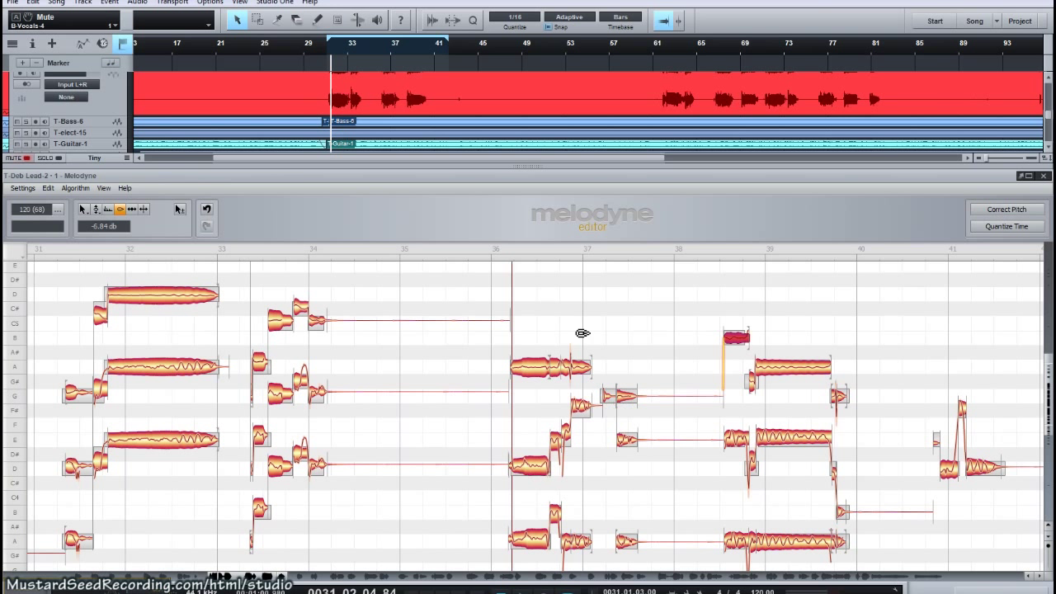
pyautogui.moveTo(510, 264); pyautogui.dragTo(470, 363)
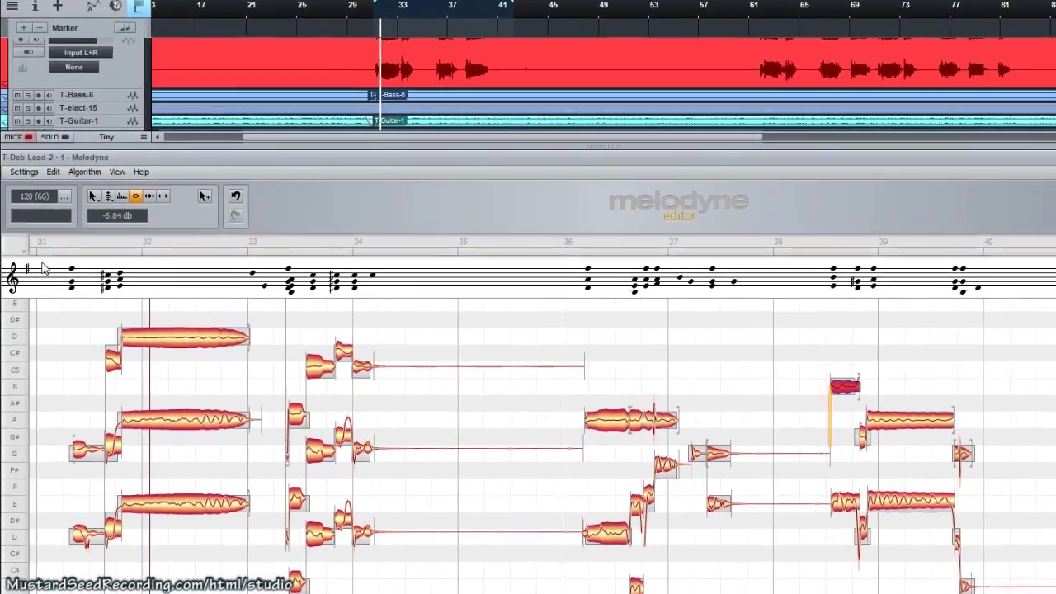
# Check the editor's View options, including Show Notation, and leave them as set.
pyautogui.click(25, 251)
pyautogui.moveTo(33, 284)
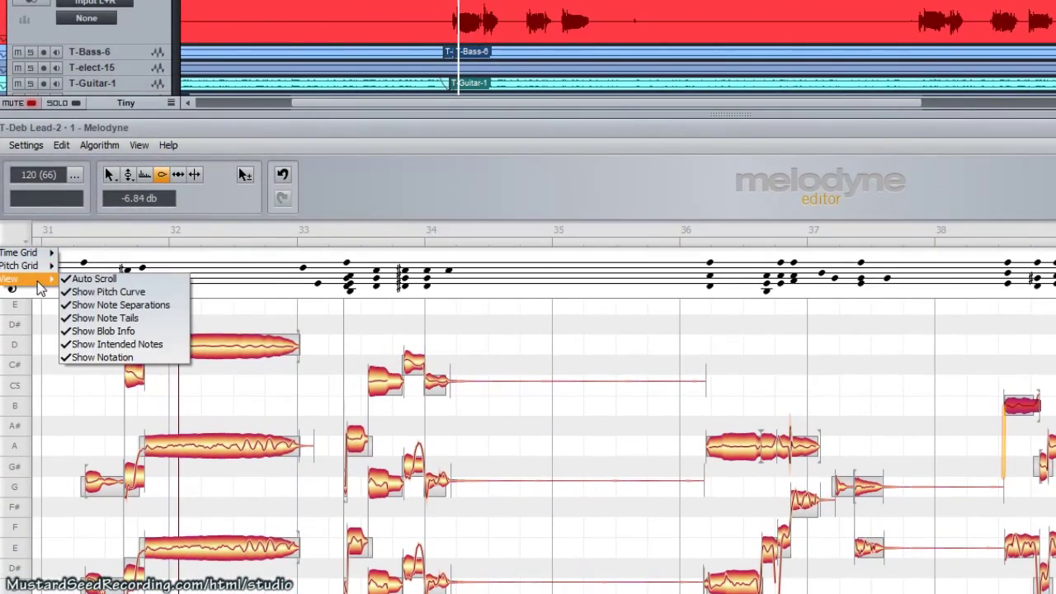
pyautogui.click(284, 338)
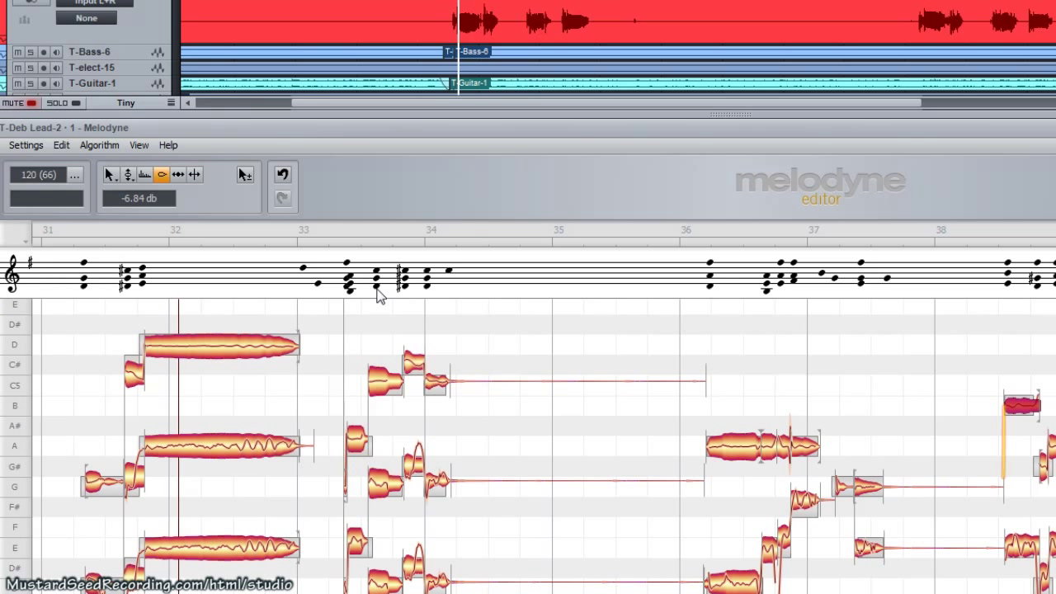
# Set the pitch grid's scale to G Major.
pyautogui.click(27, 245)
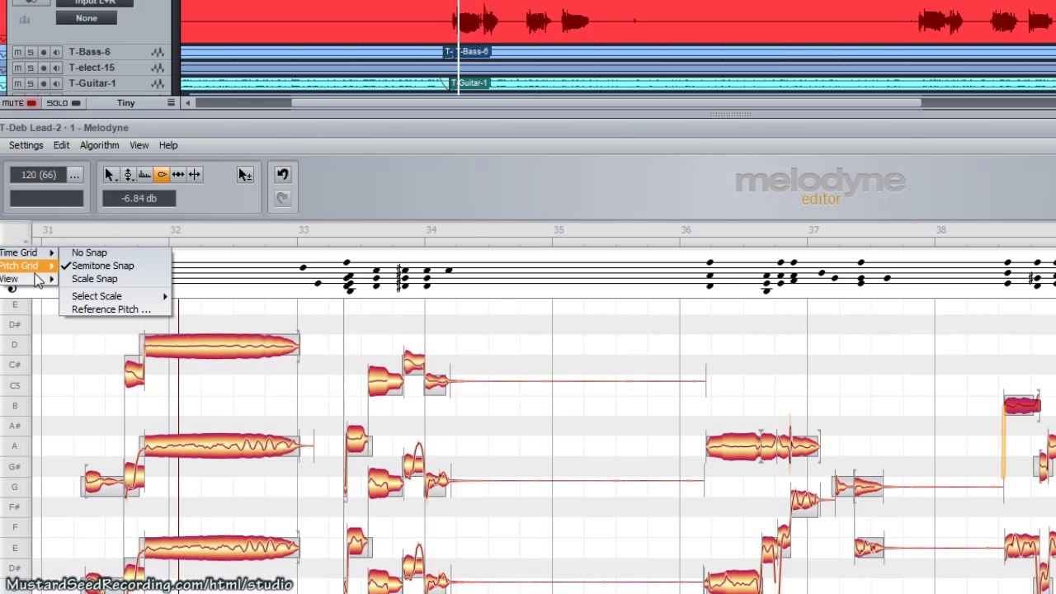
pyautogui.moveTo(94, 299)
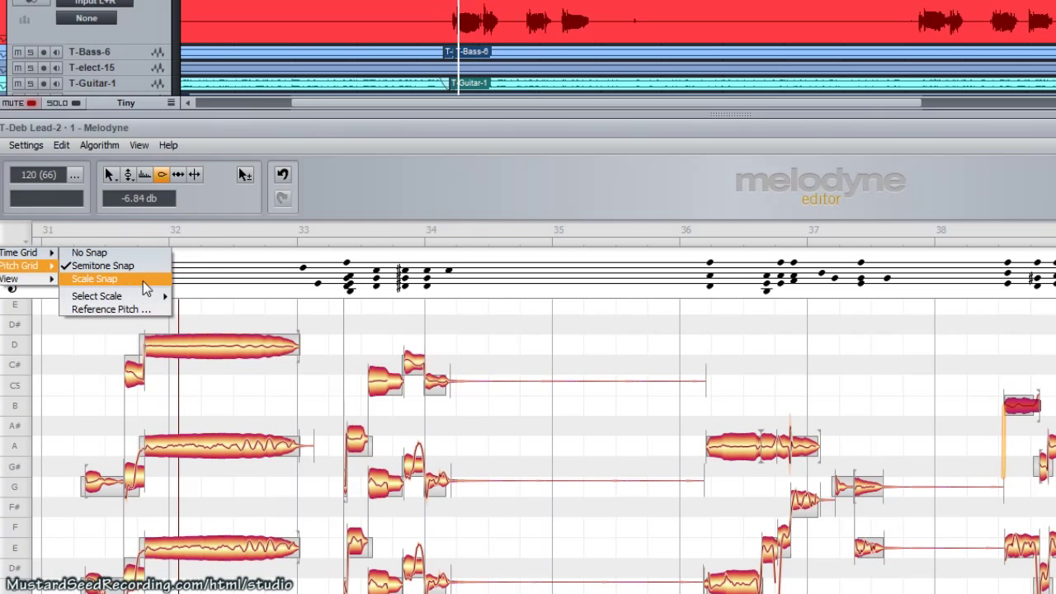
pyautogui.moveTo(145, 302)
pyautogui.moveTo(191, 296)
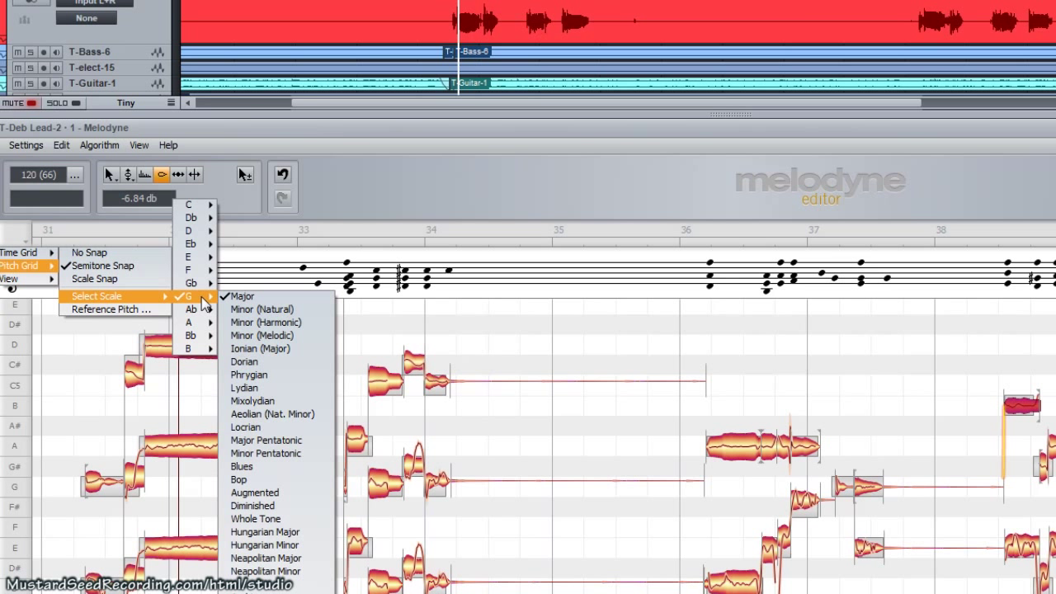
pyautogui.click(246, 297)
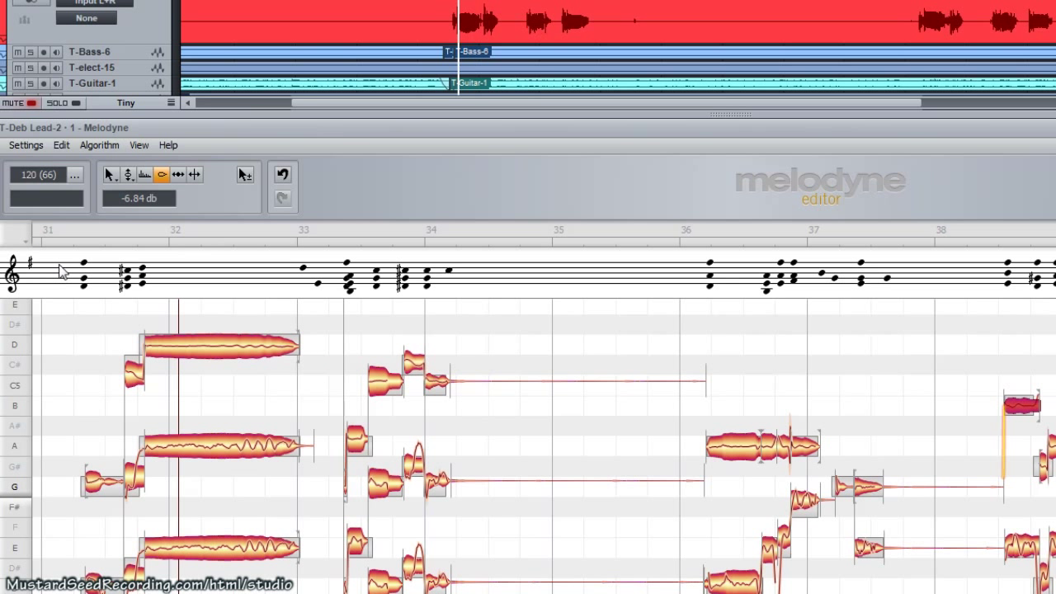
# Play the stacked three-part harmony notes from just after bar 31.
pyautogui.press('F2')
pyautogui.moveTo(138, 380)
pyautogui.mouseDown()
pyautogui.moveTo(132, 323)
pyautogui.moveTo(148, 413)
pyautogui.moveTo(140, 344)
pyautogui.moveTo(162, 393)
pyautogui.moveTo(151, 365)
pyautogui.moveTo(148, 391)
pyautogui.mouseUp()
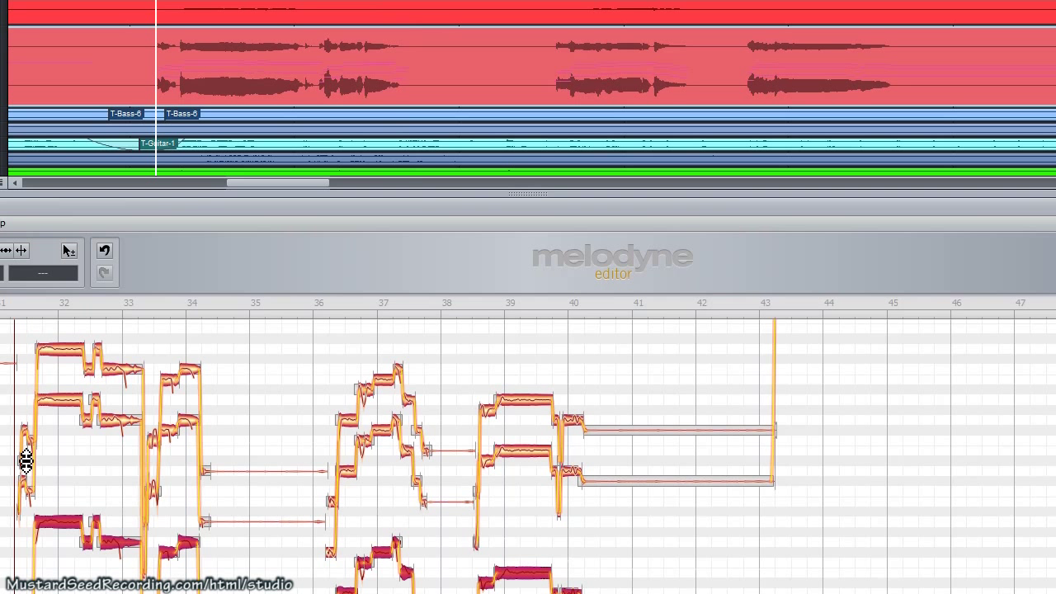
pyautogui.click(17, 307)
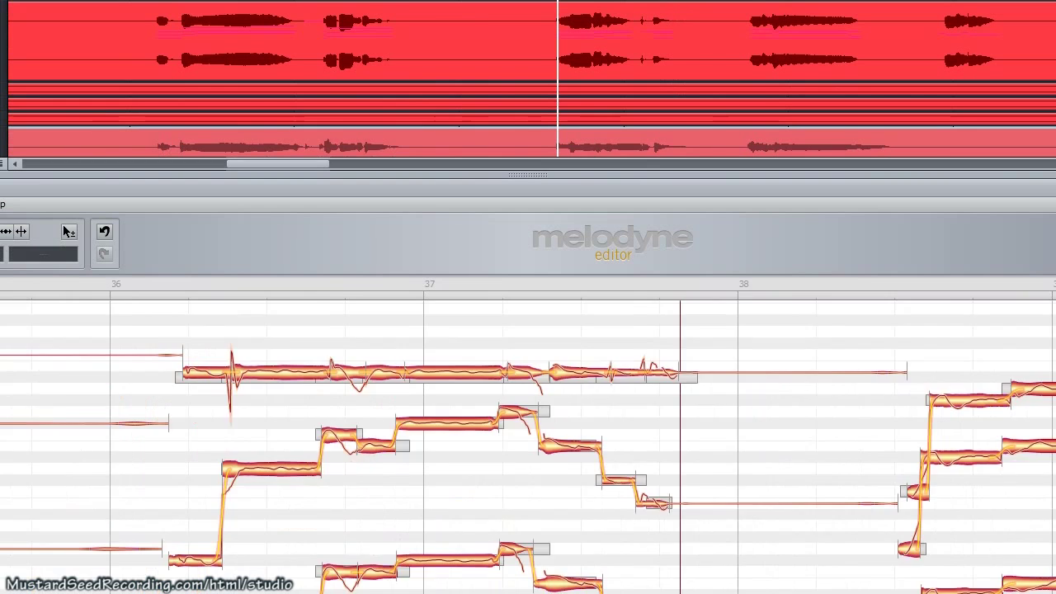
# Raise the flat upper harmony line between bars 36 and 38, select all its notes and choose the Pitch tool.
pyautogui.moveTo(207, 404); pyautogui.dragTo(207, 370)
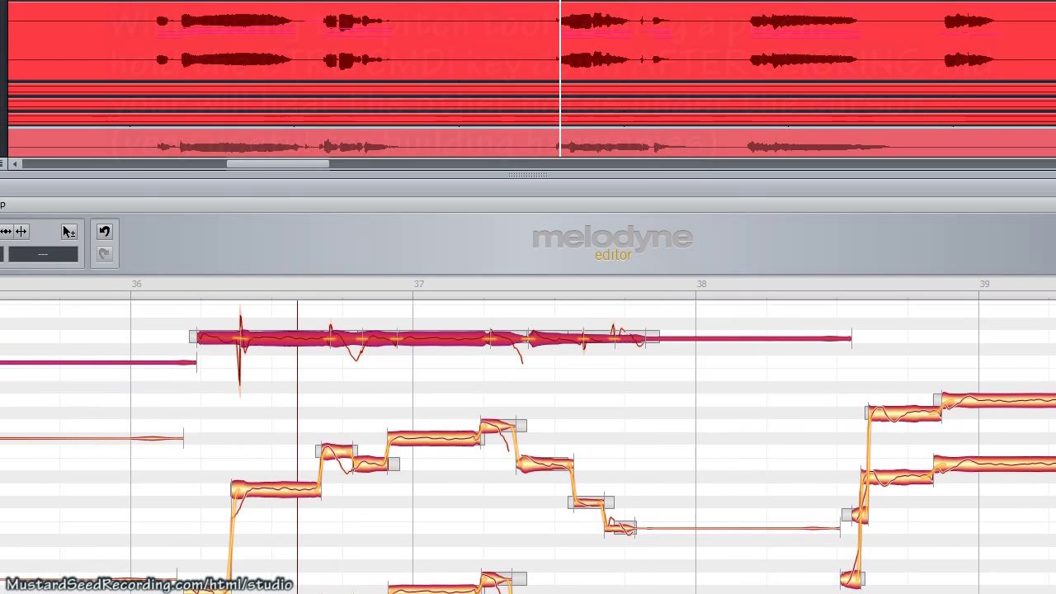
pyautogui.moveTo(160, 314); pyautogui.dragTo(806, 380)
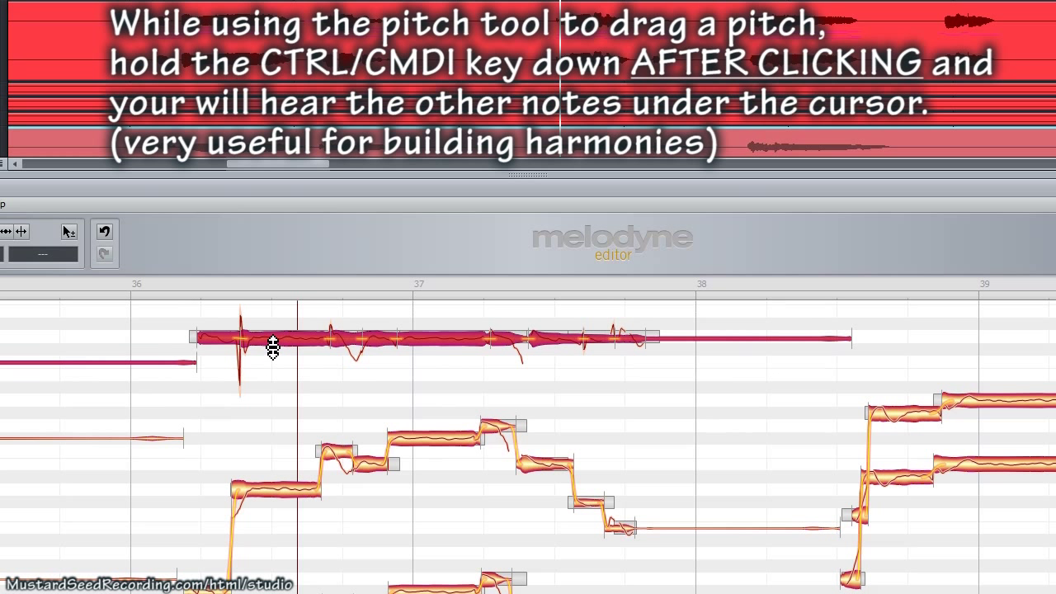
pyautogui.rightClick(272, 348)
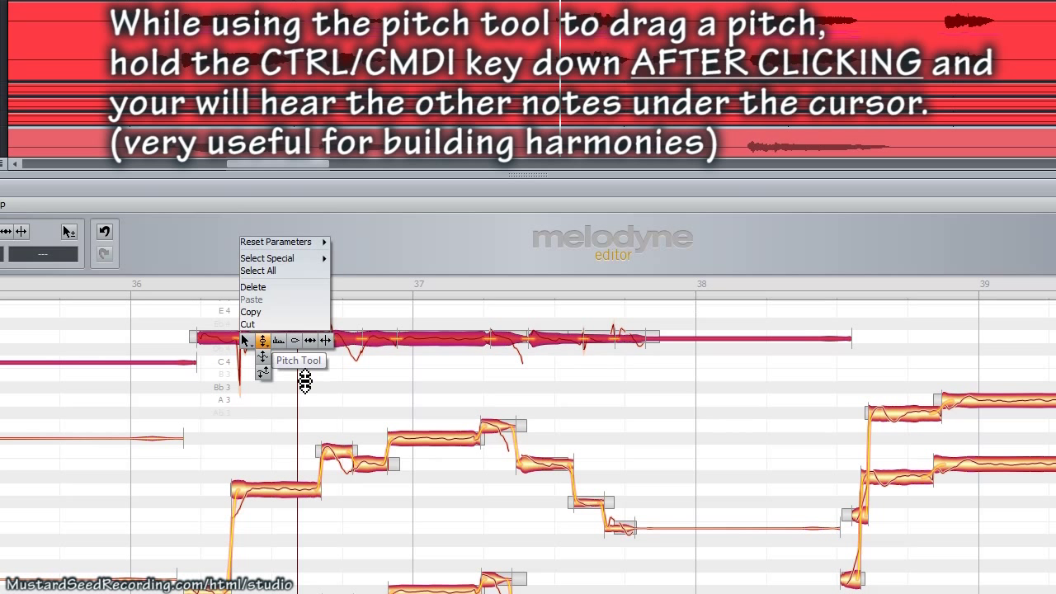
pyautogui.click(278, 358)
pyautogui.rightClick(264, 347)
pyautogui.click(263, 343)
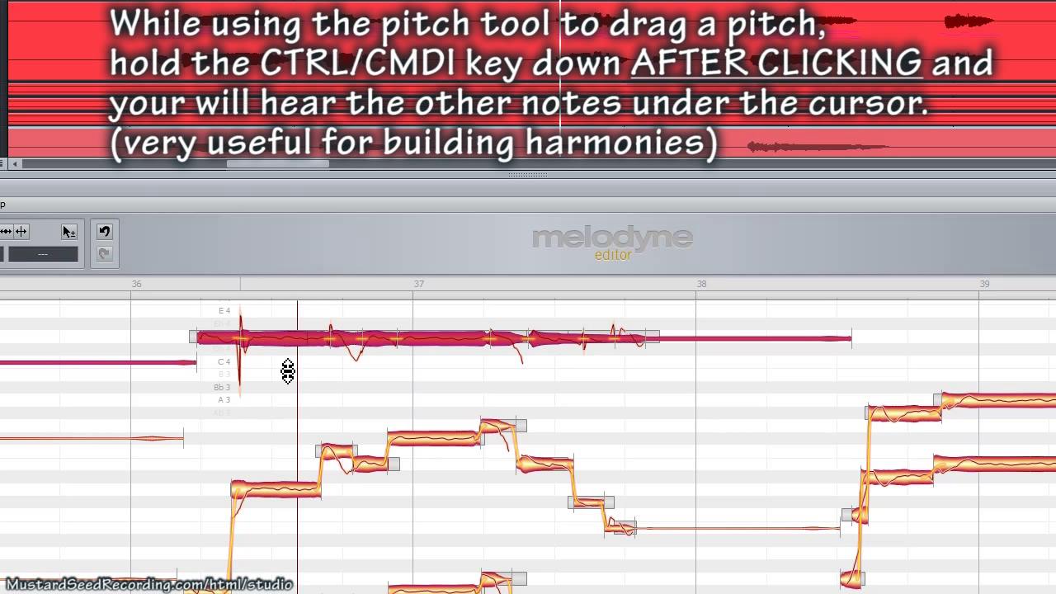
# Audition the selected upper line together with the other voices under the cursor using the Pitch tool.
pyautogui.click(269, 347)
pyautogui.click(282, 346)
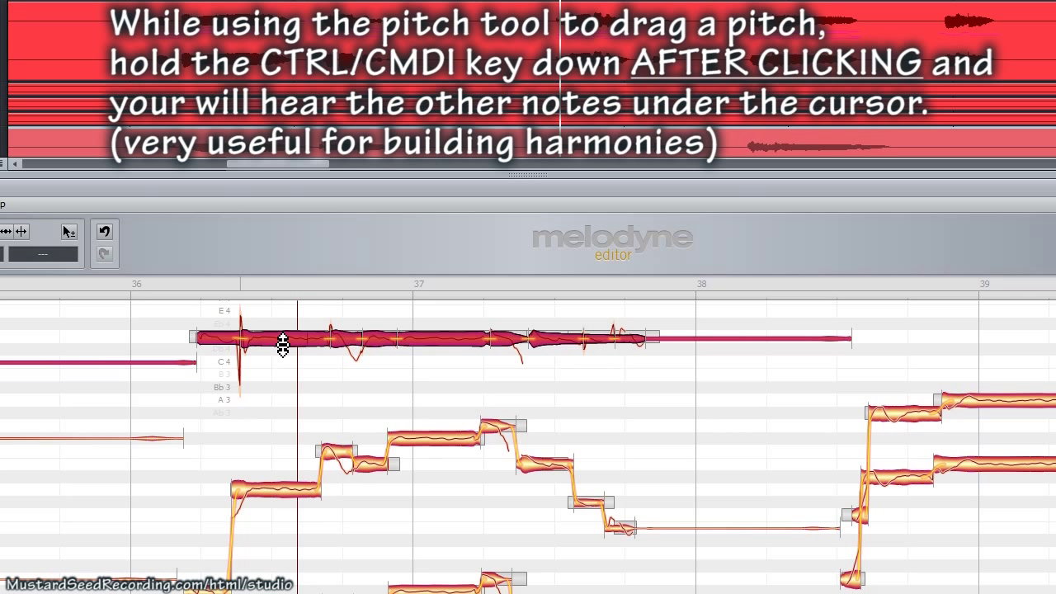
pyautogui.moveTo(282, 346)
pyautogui.mouseDown()
pyautogui.moveTo(285, 333)
pyautogui.moveTo(295, 354)
pyautogui.moveTo(286, 350)
pyautogui.mouseUp()
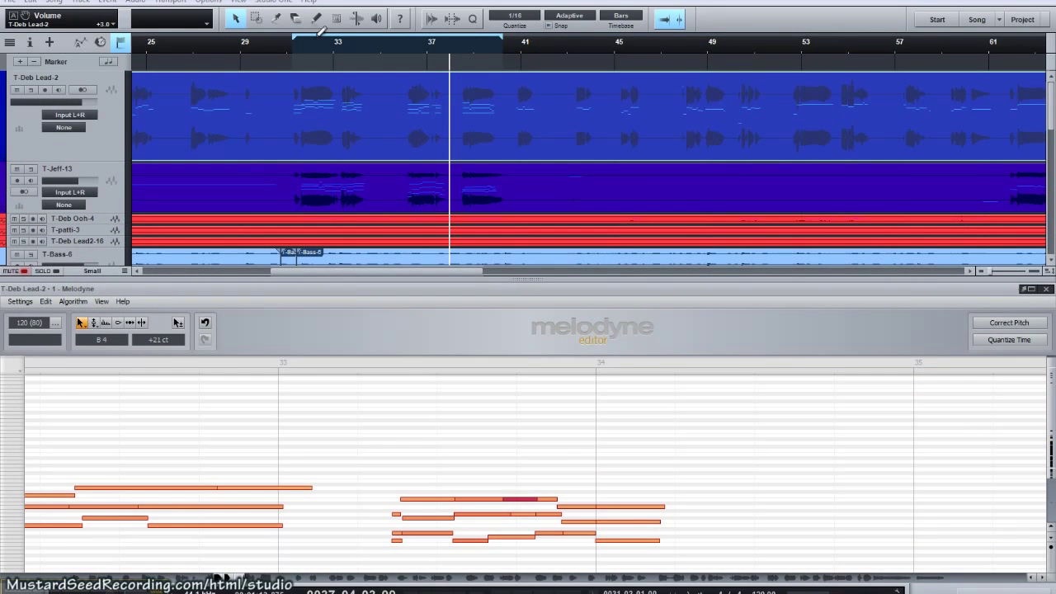
# Play the lead vocal and its harmonies in the arrangement from about bar 31.
pyautogui.click(288, 39)
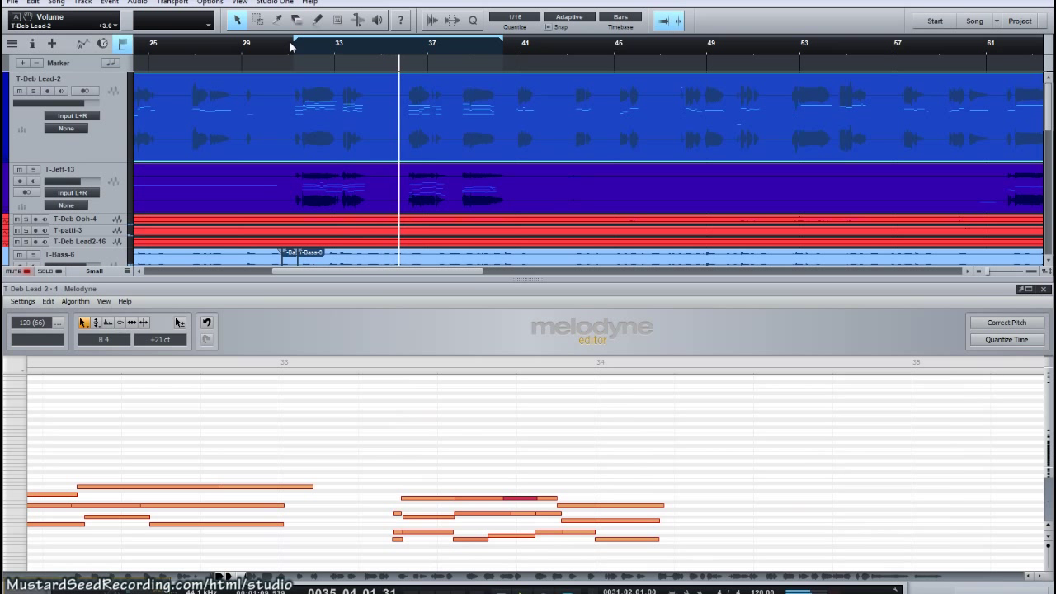
pyautogui.click(322, 406)
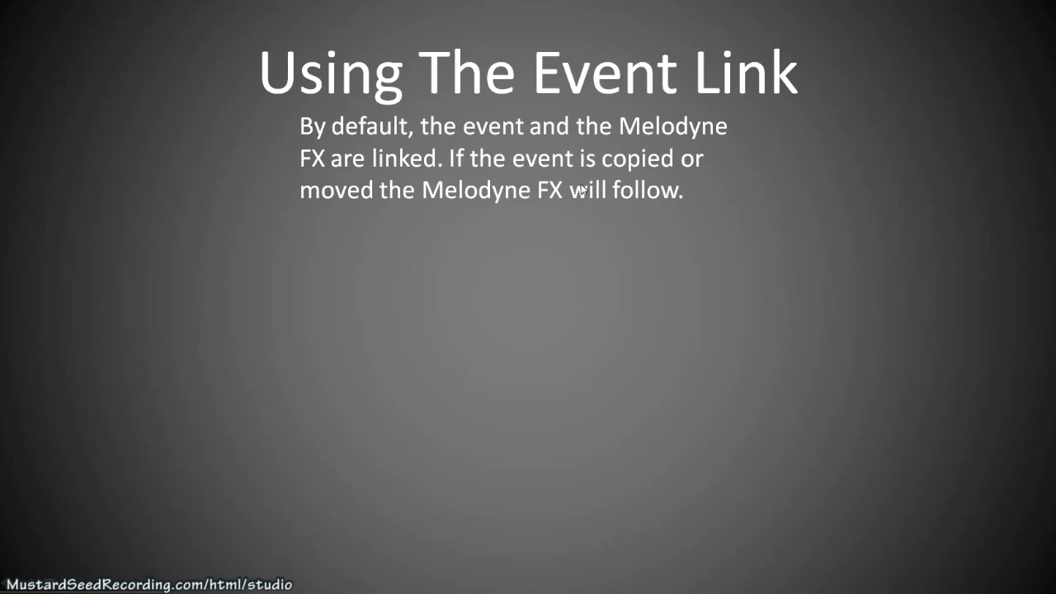
pyautogui.click(492, 325)
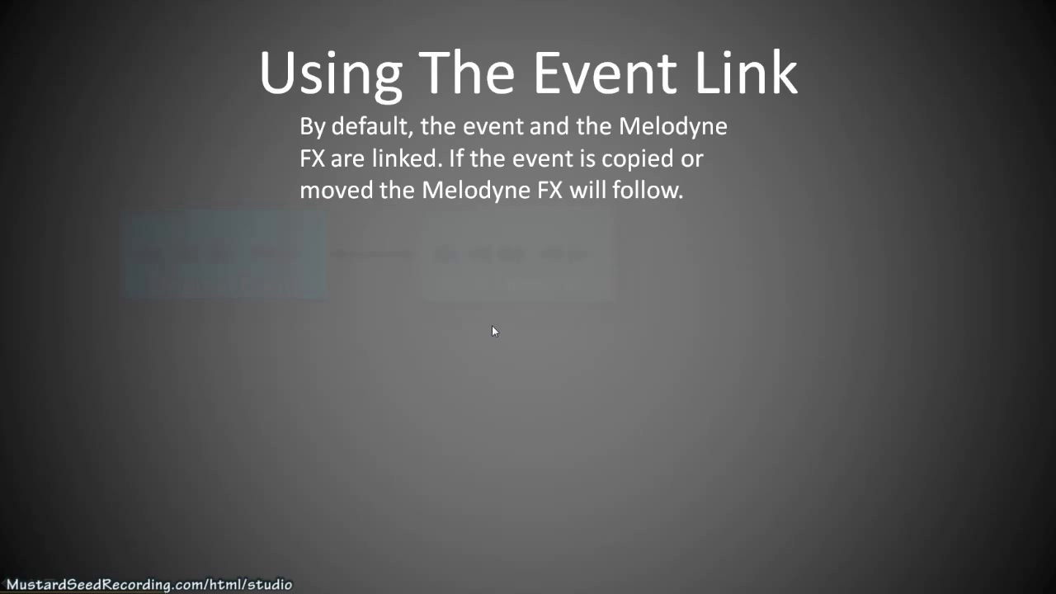